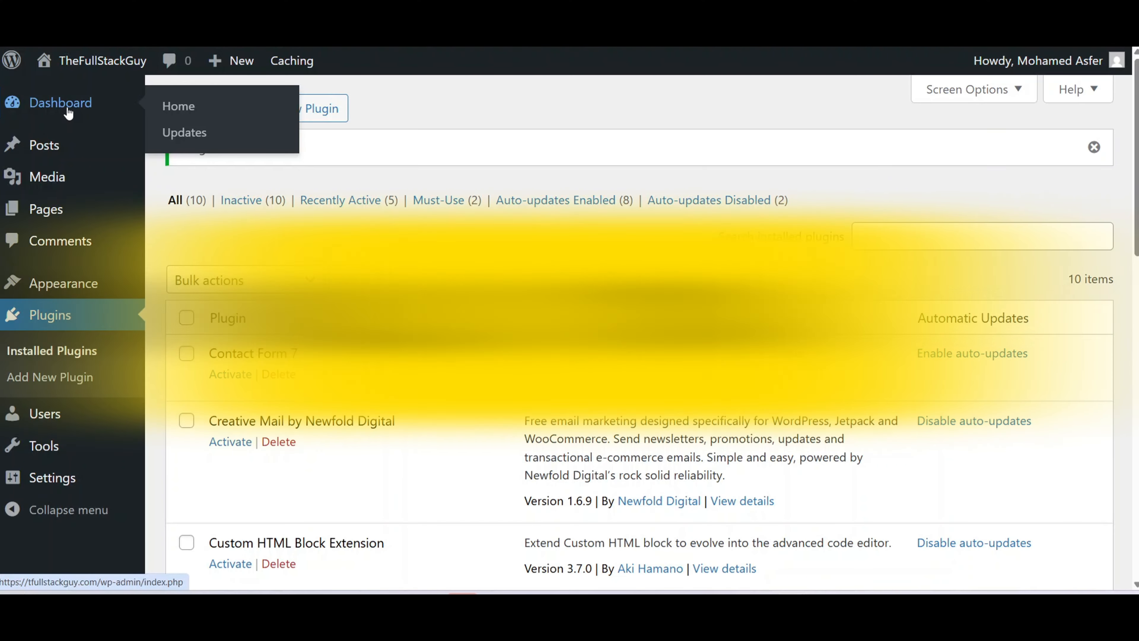
# Open the WordPress admin Dashboard from the left sidebar.
pyautogui.click(69, 110)
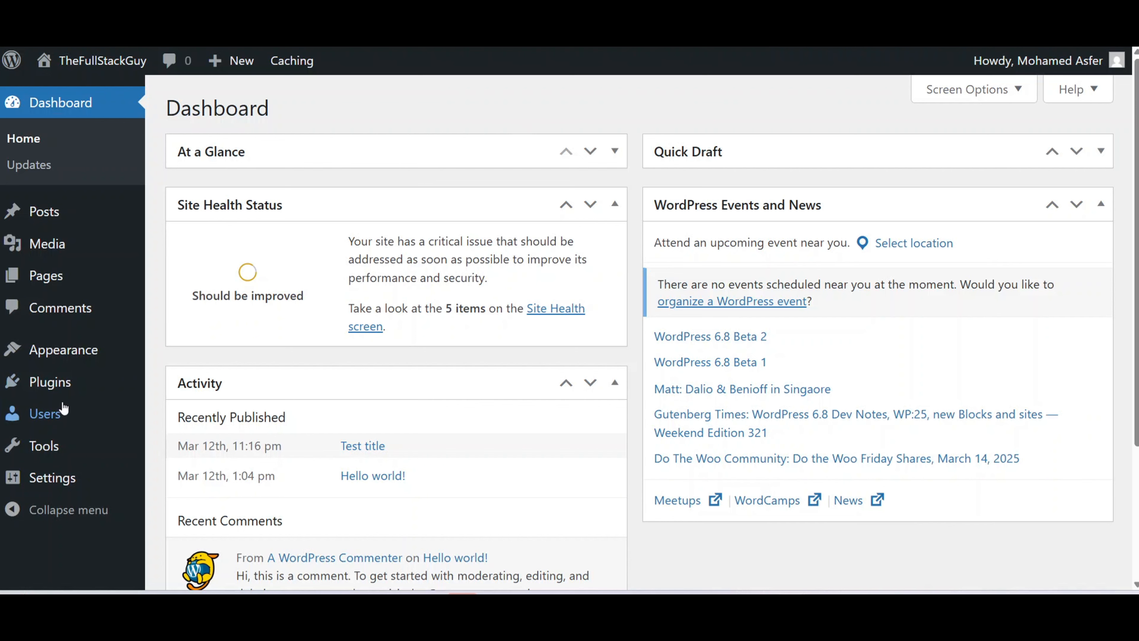
# Find 'contact form 7' in the plugin directory, install and activate it, then view its forms list.
pyautogui.moveTo(42, 386)
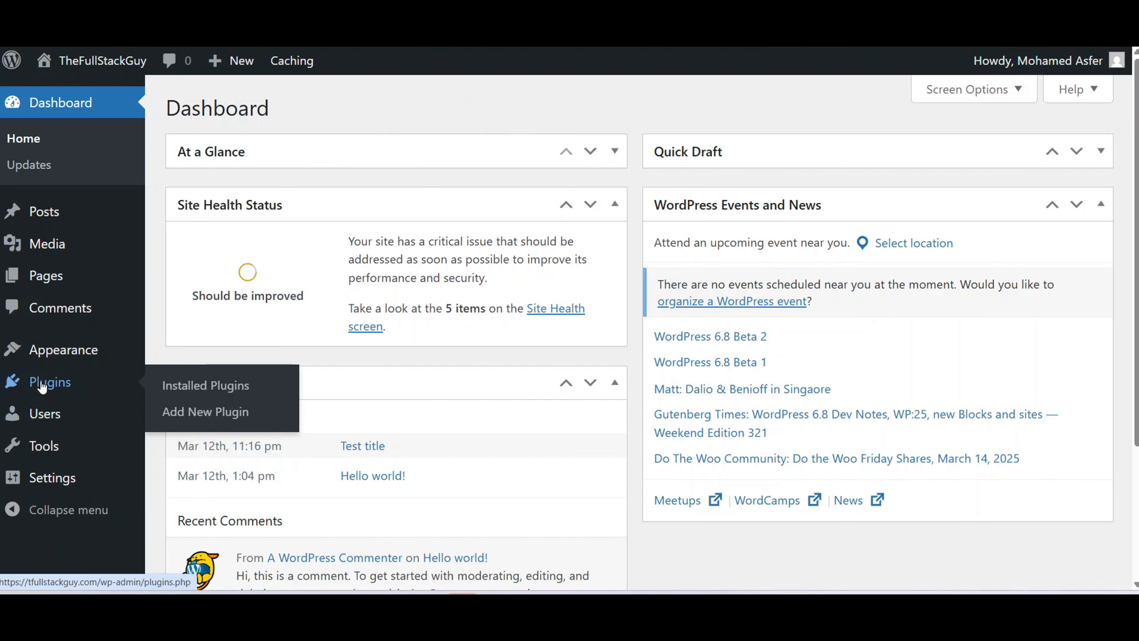
pyautogui.click(200, 417)
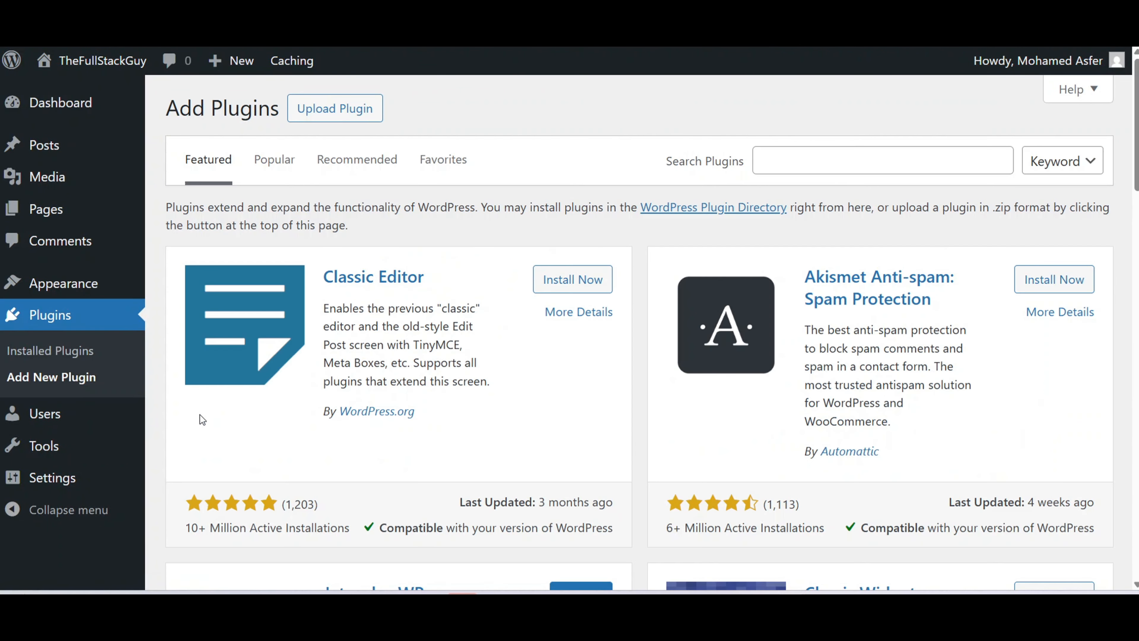
pyautogui.click(850, 165)
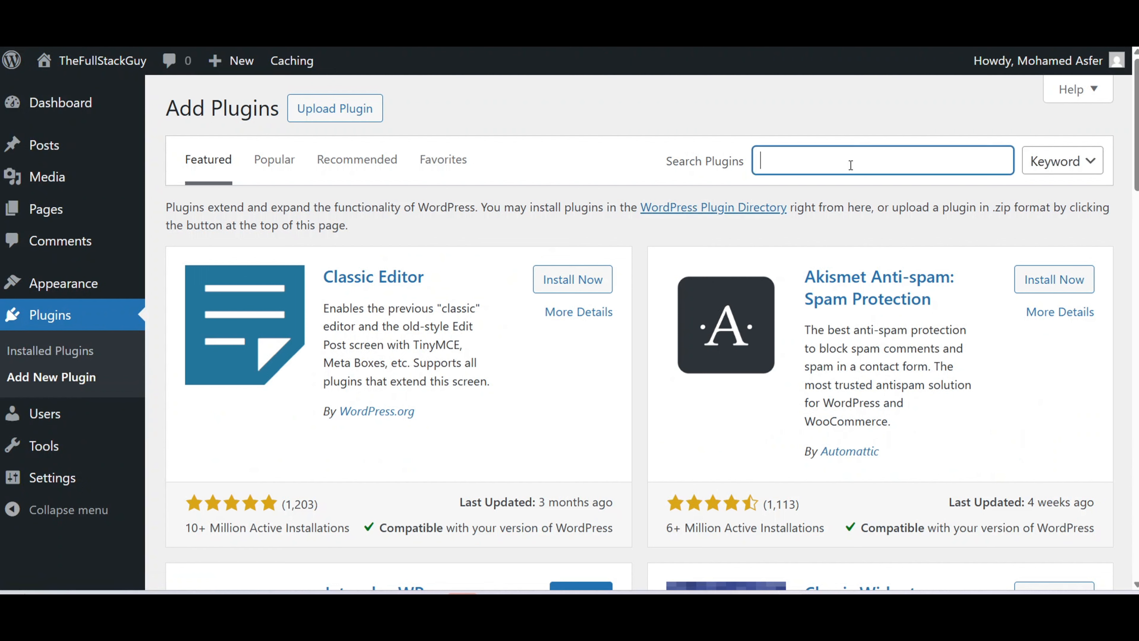
pyautogui.write('contact form 7')
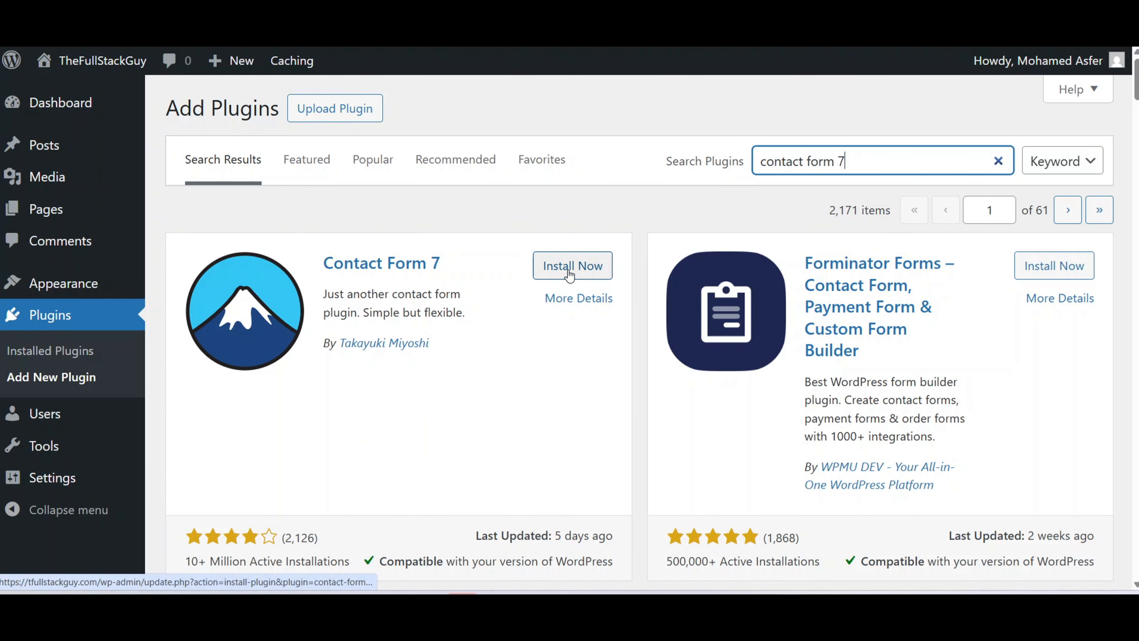
pyautogui.click(569, 275)
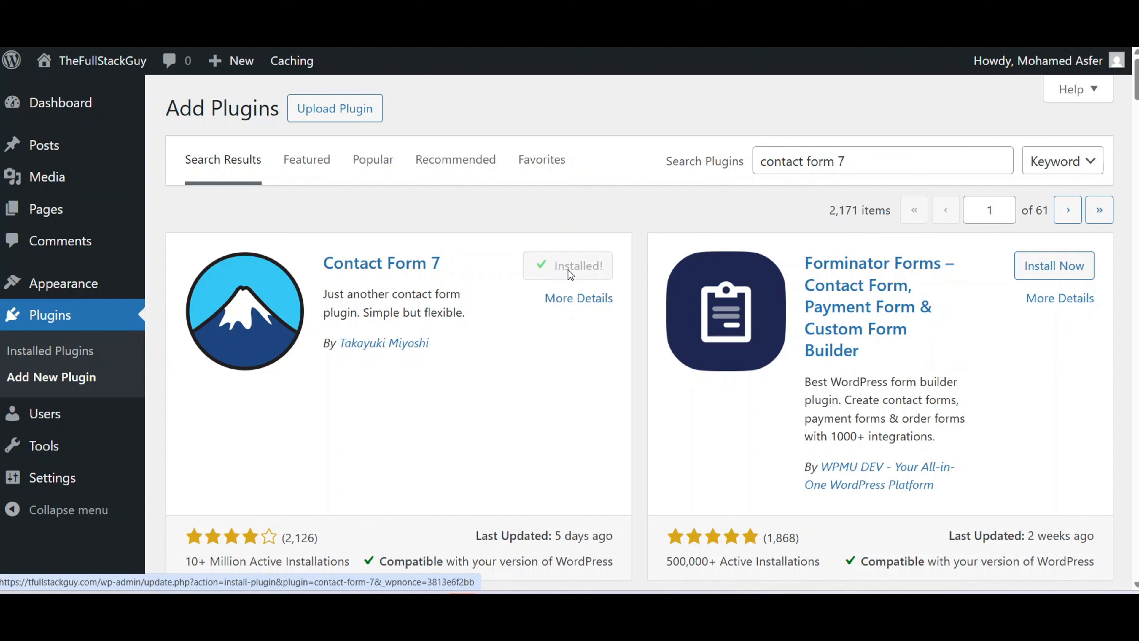
pyautogui.click(570, 275)
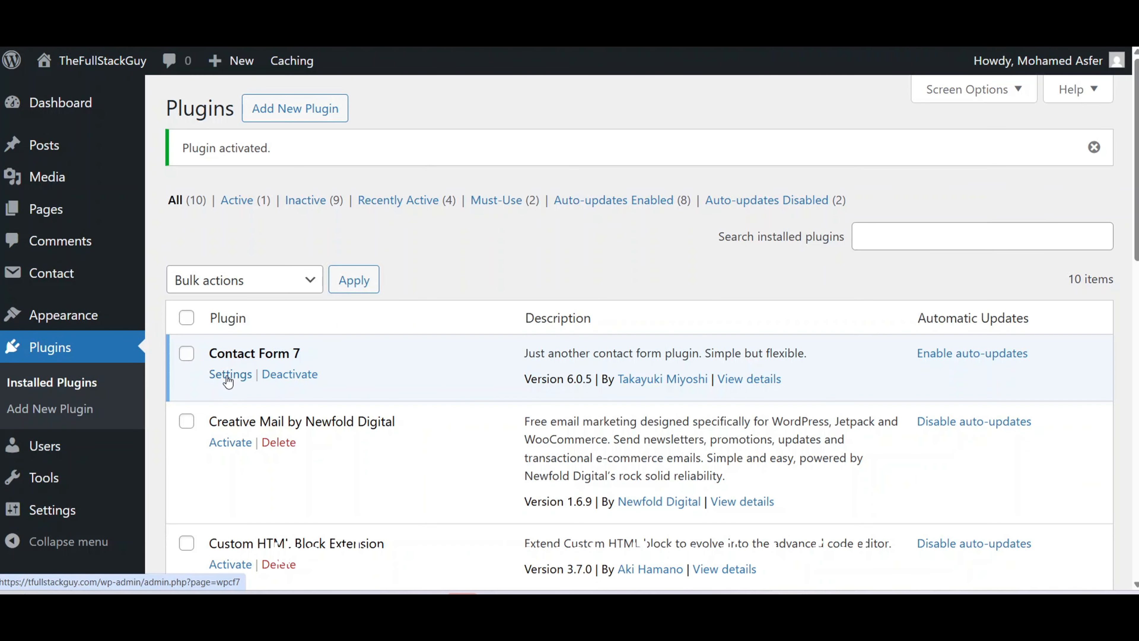
pyautogui.click(228, 375)
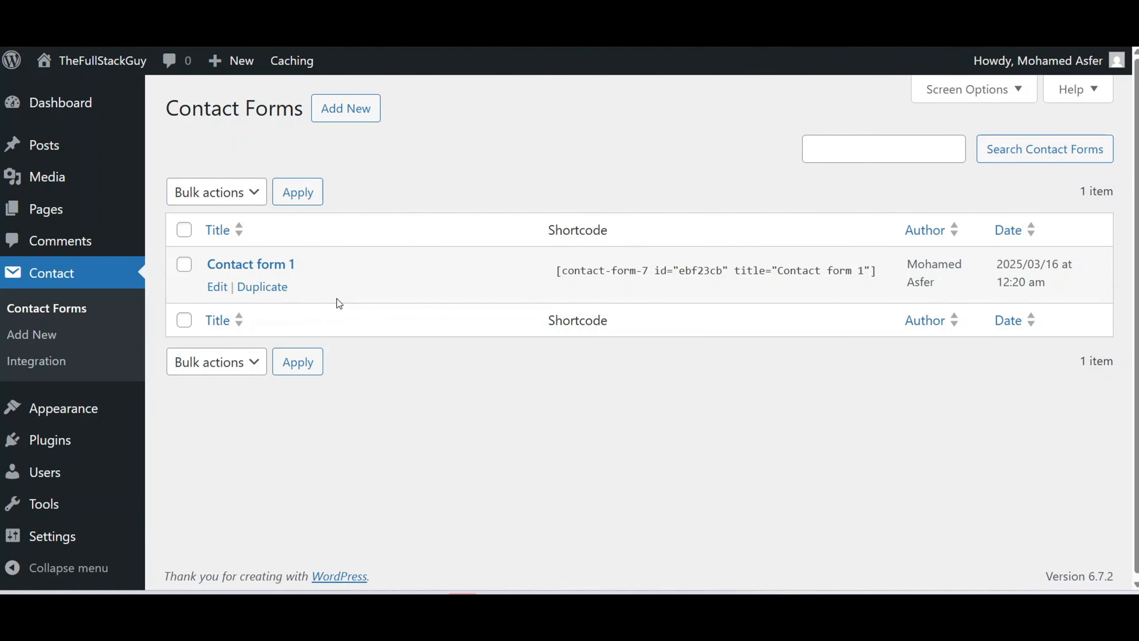
# Look through the fields of Contact form 1, then open the Contact page from All Pages.
pyautogui.click(249, 266)
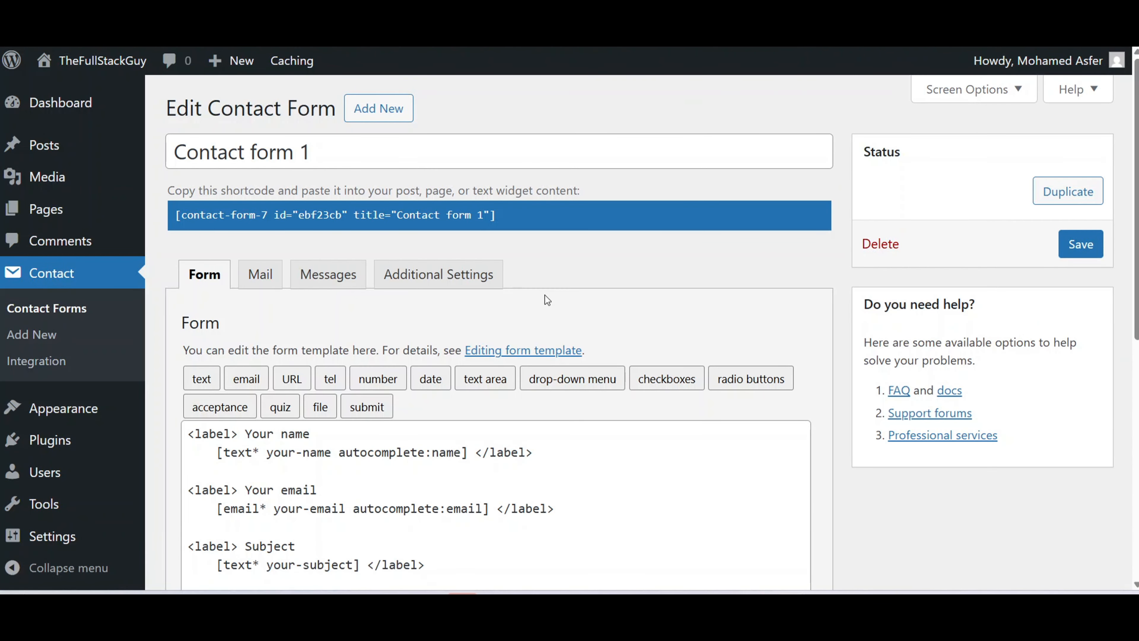
pyautogui.scroll(-2, 544, 294)
pyautogui.scroll(-2, 545, 295)
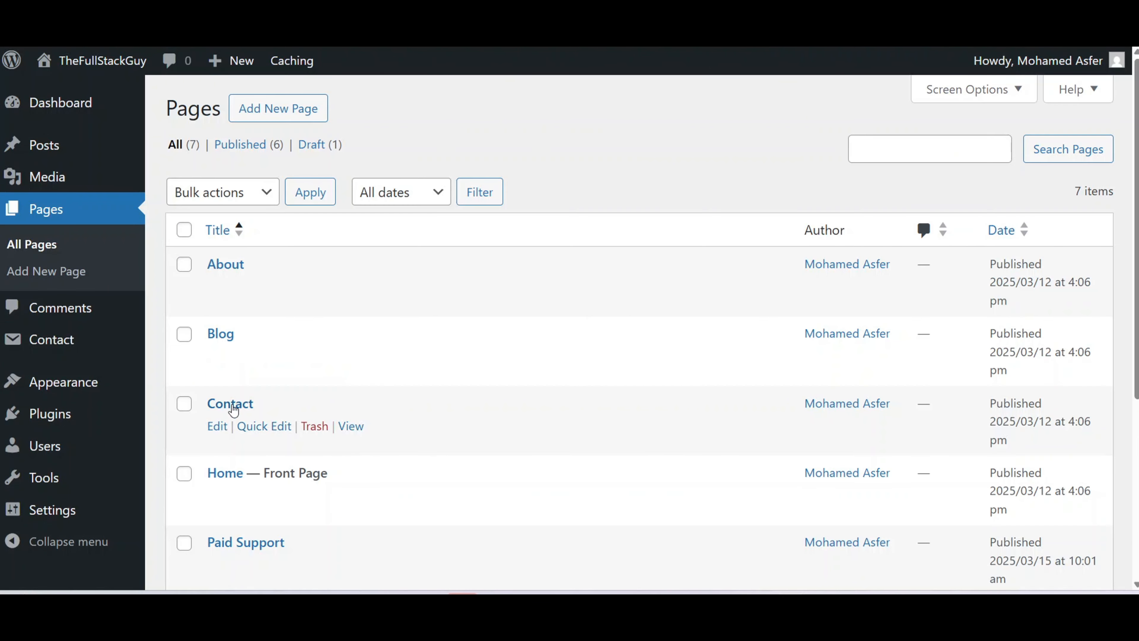
pyautogui.click(225, 403)
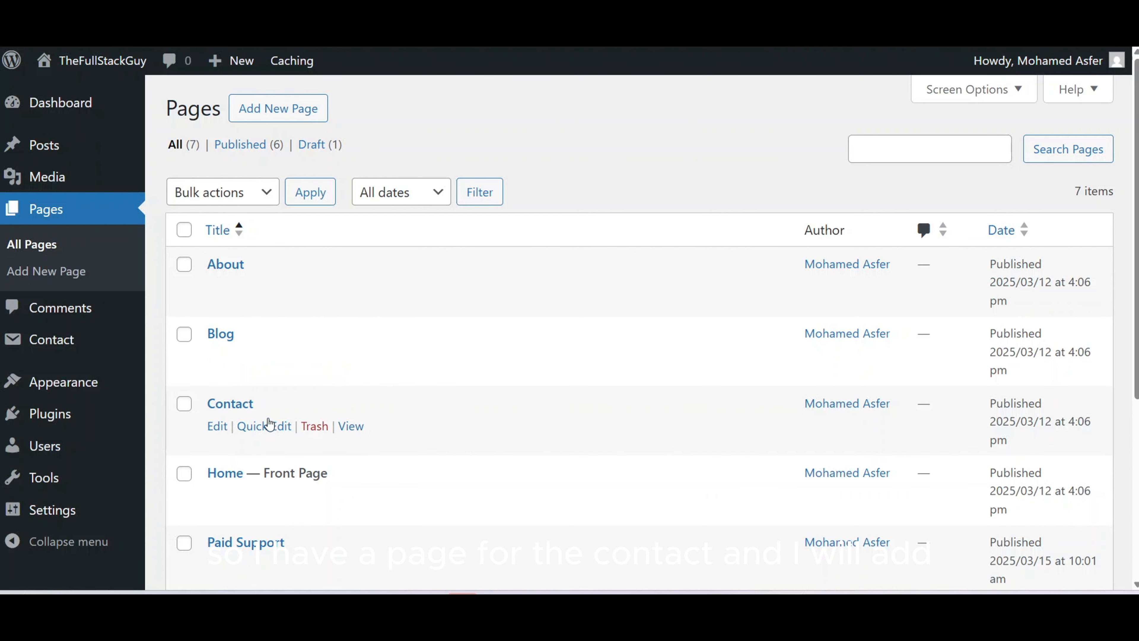
pyautogui.click(227, 405)
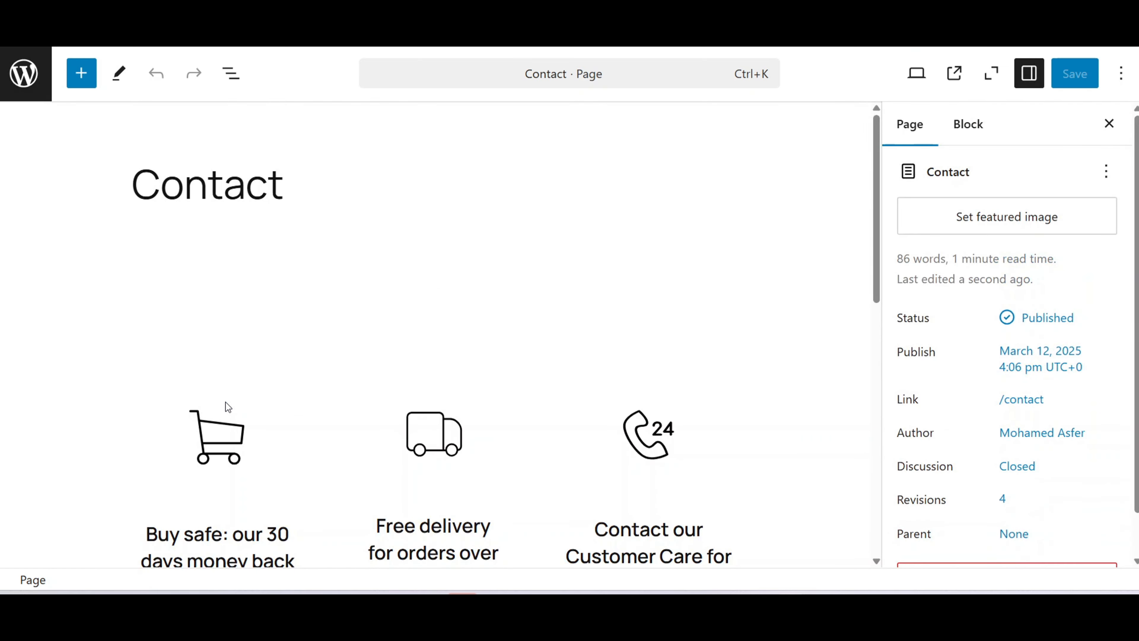
# Insert a Contact Form 7 block set to Contact form 1 below the Contact heading and save.
pyautogui.click(175, 247)
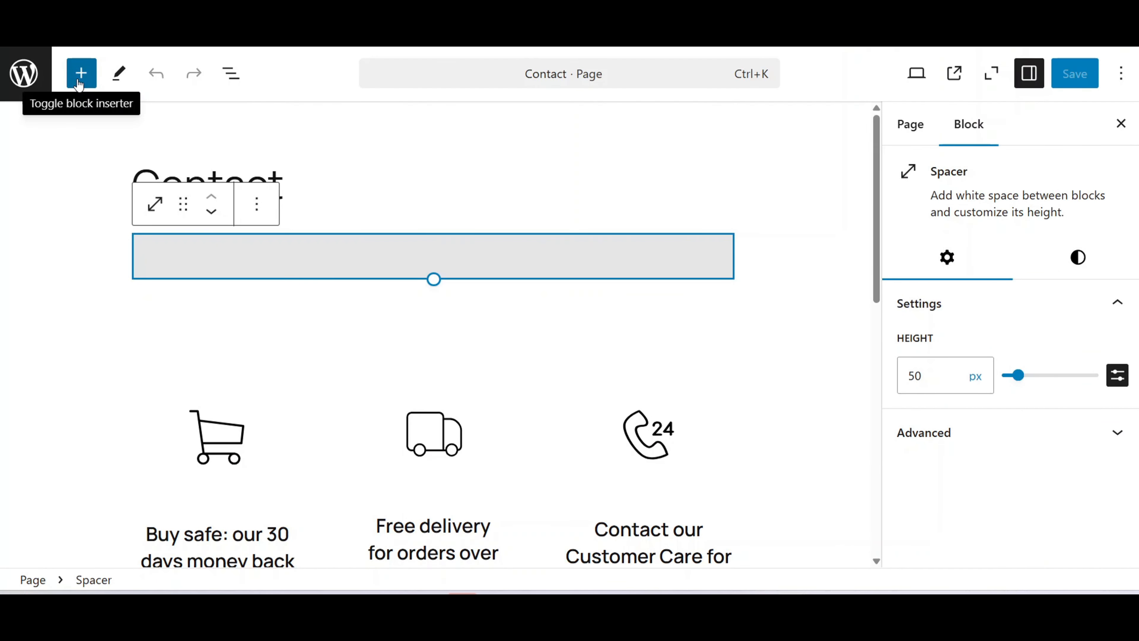
pyautogui.click(80, 74)
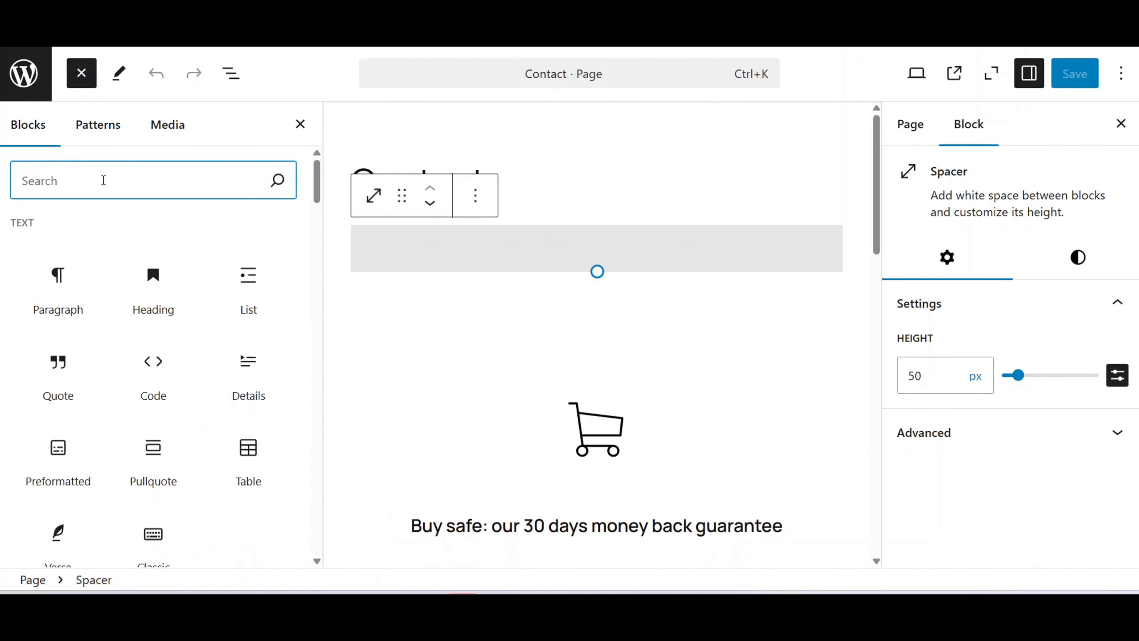
pyautogui.write('conta')
pyautogui.click(59, 258)
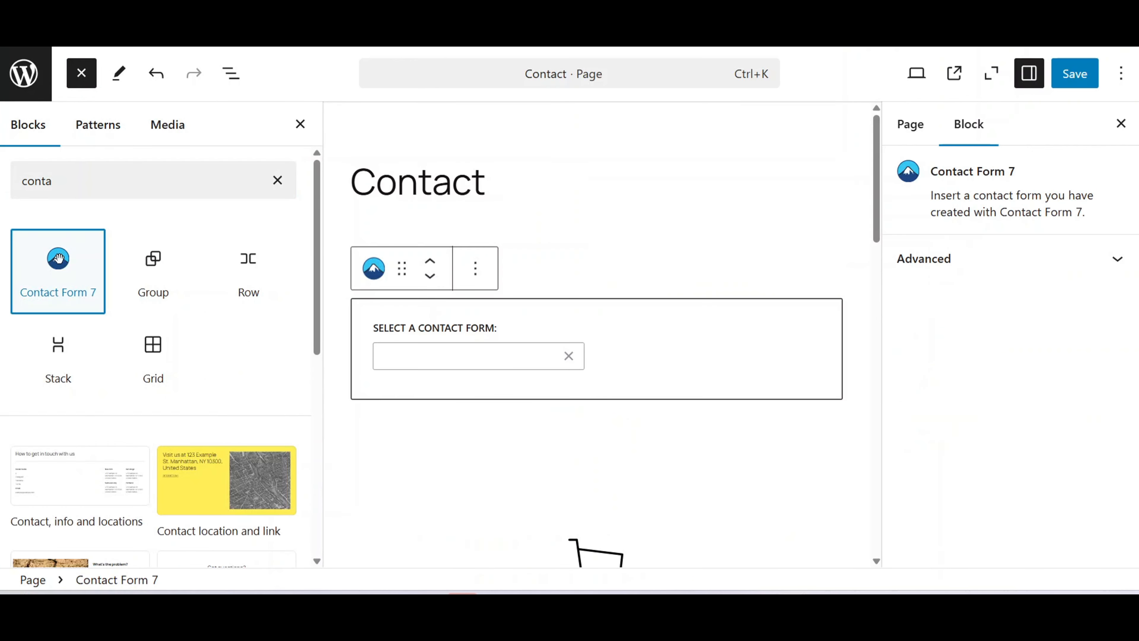
pyautogui.click(448, 354)
pyautogui.click(458, 385)
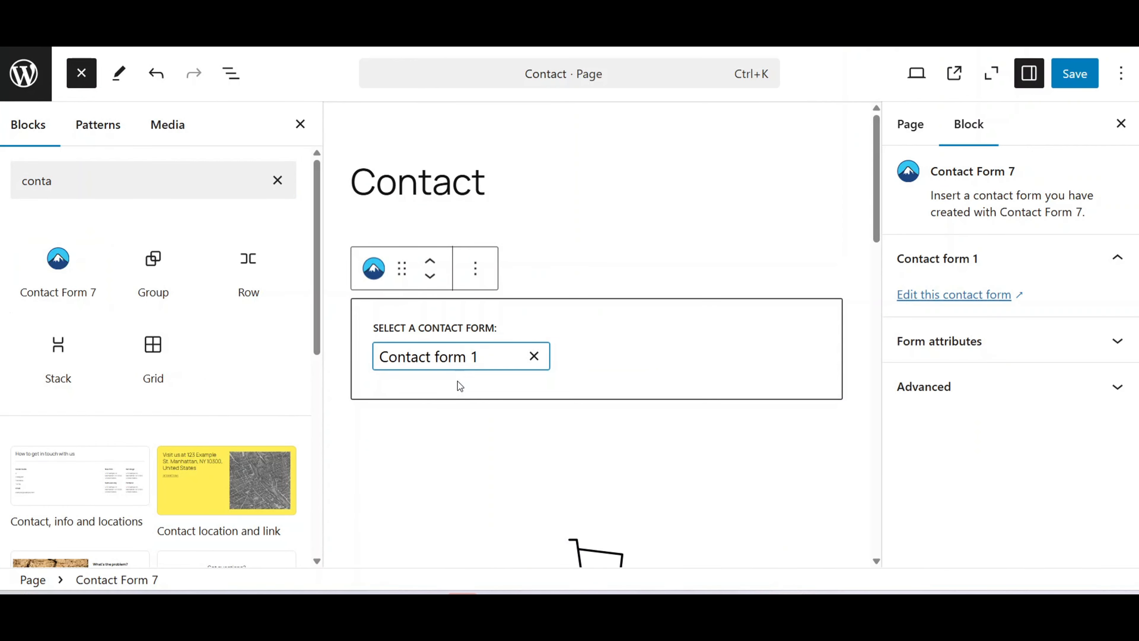
pyautogui.click(594, 276)
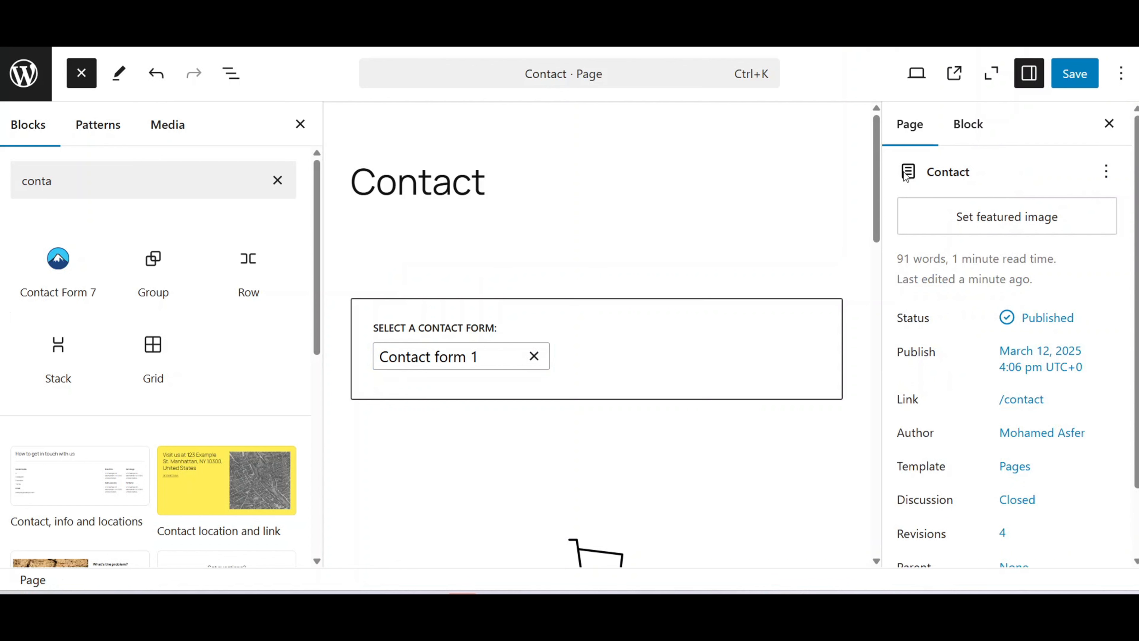
pyautogui.click(1081, 75)
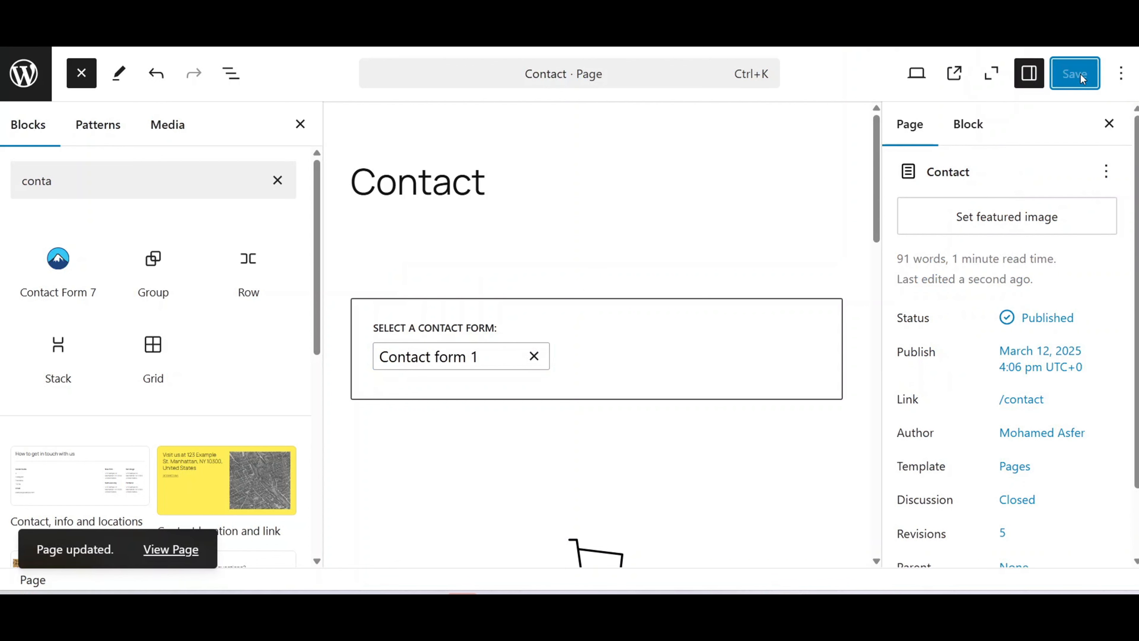
# On the live Contact page, submit a name, an email, 'Test Subject' and 'Test message'.
pyautogui.click(954, 74)
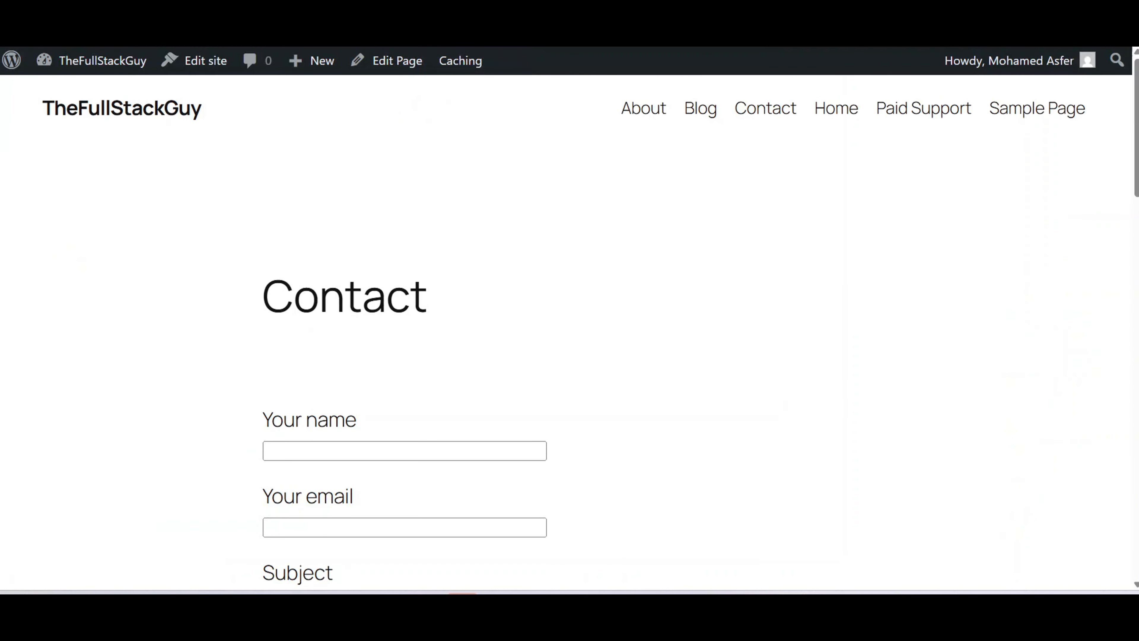
pyautogui.scroll(-5, 558, 387)
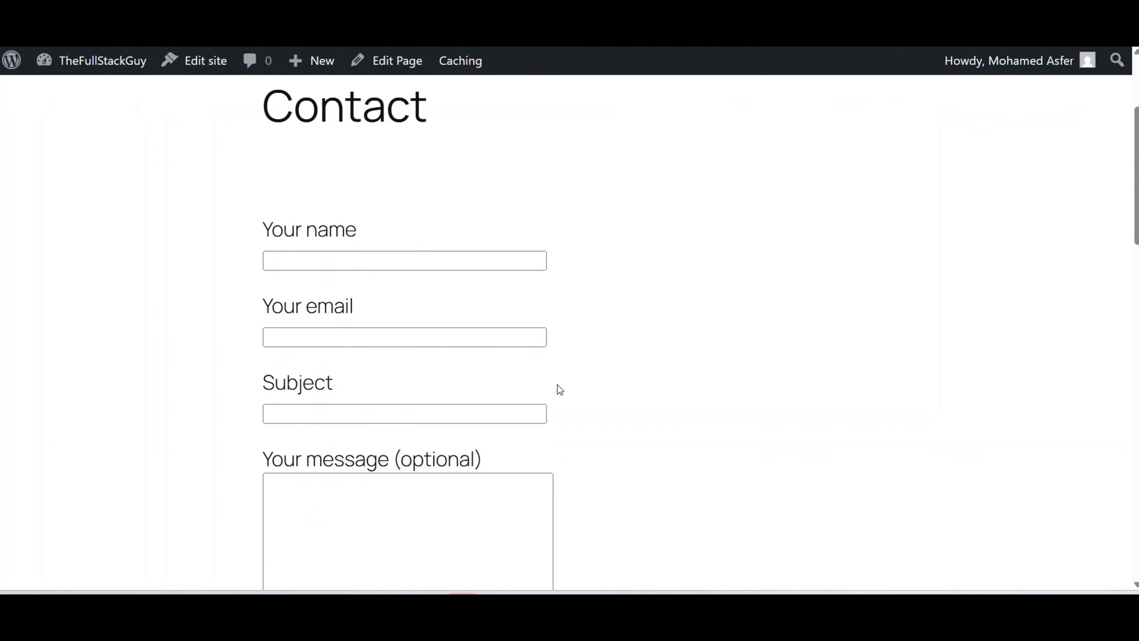
pyautogui.click(304, 197)
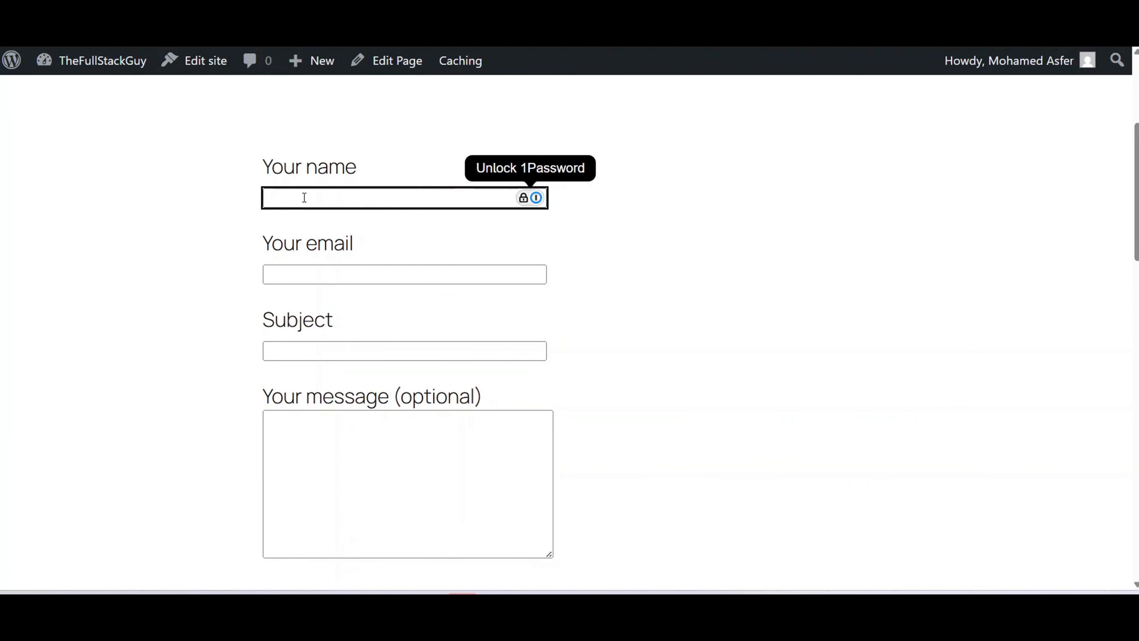
pyautogui.write('Asfer')
pyautogui.press('Tab')
pyautogui.write('test@gmail.com')
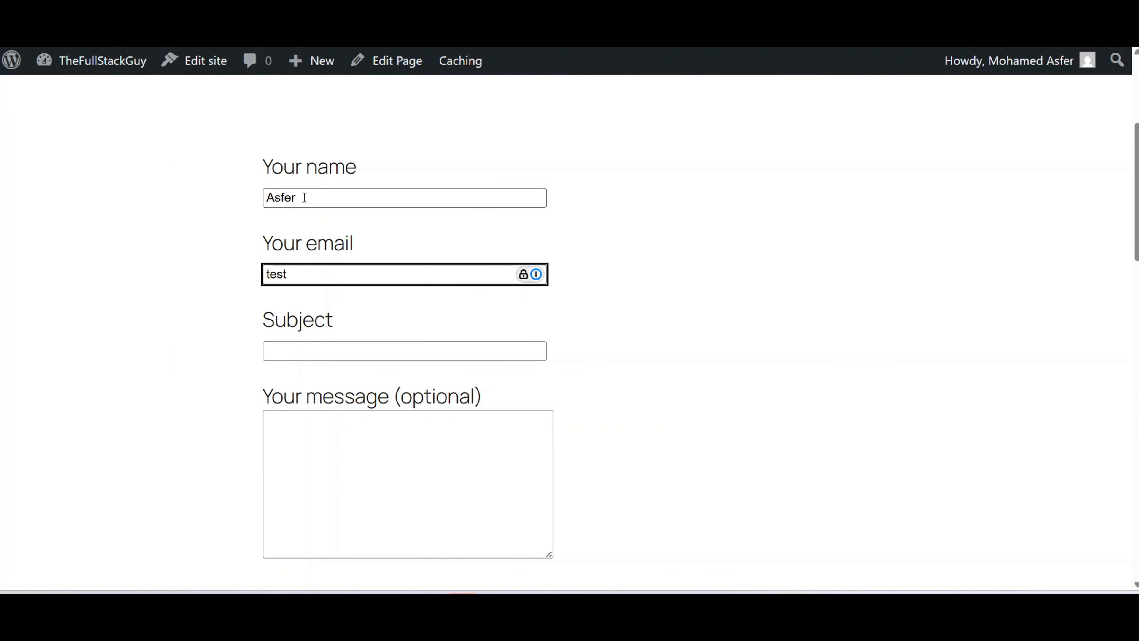
pyautogui.press('Tab')
pyautogui.write('Test Subject')
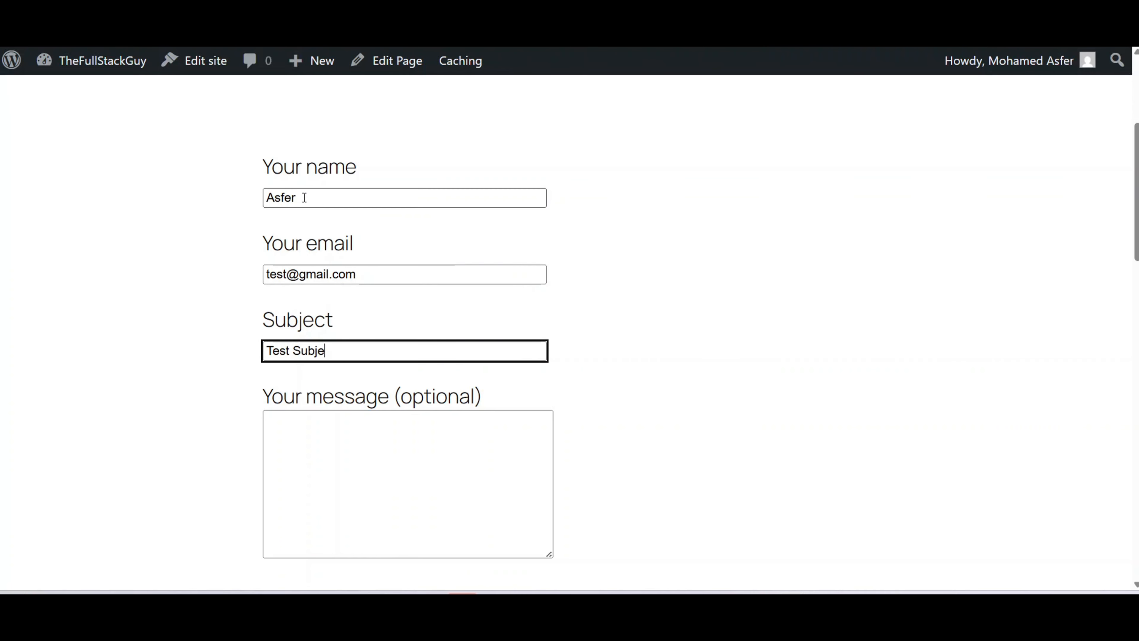
pyautogui.press('Tab')
pyautogui.write('Test message')
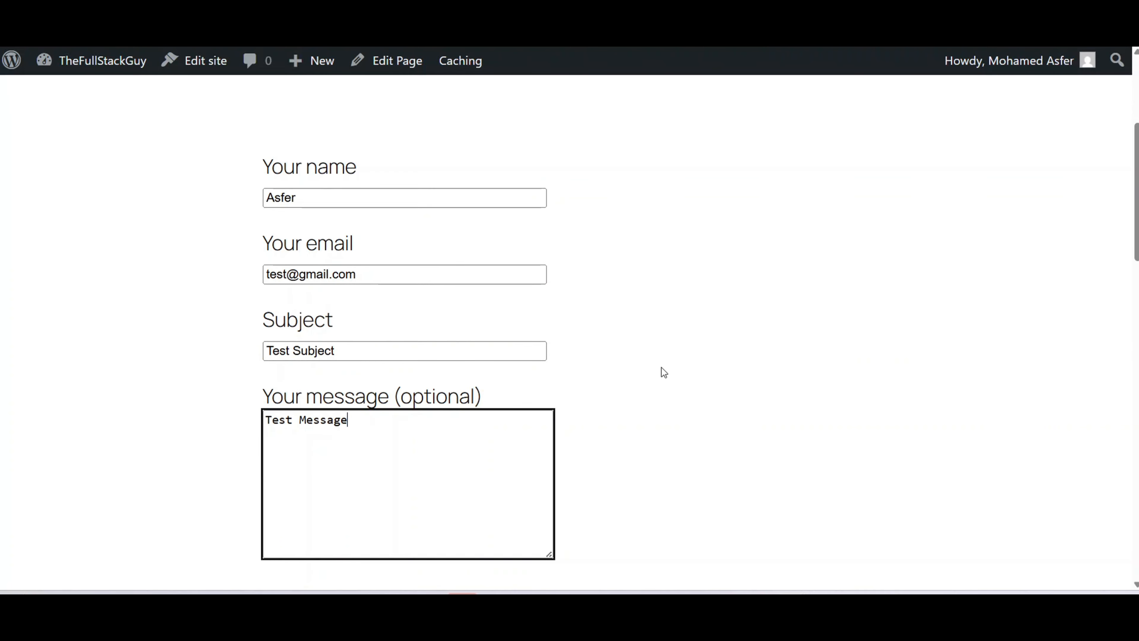
pyautogui.scroll(-3, 660, 367)
pyautogui.click(302, 439)
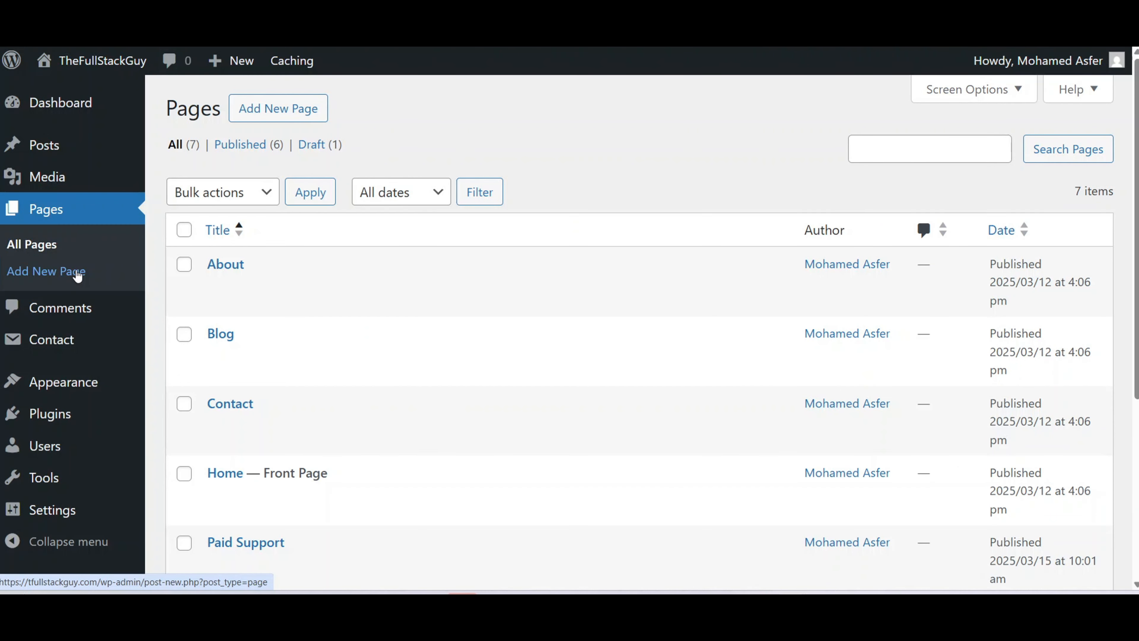
# Find 'CFDB7' among the plugins, then install and activate the Contact Form 7 Database Addon.
pyautogui.moveTo(56, 422)
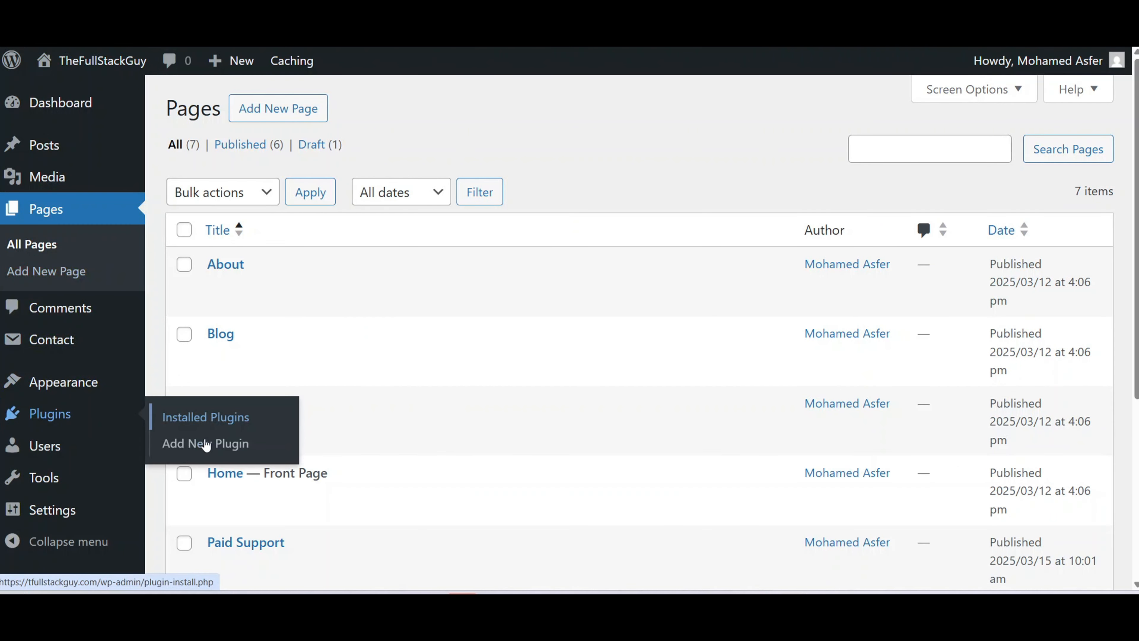
pyautogui.click(209, 449)
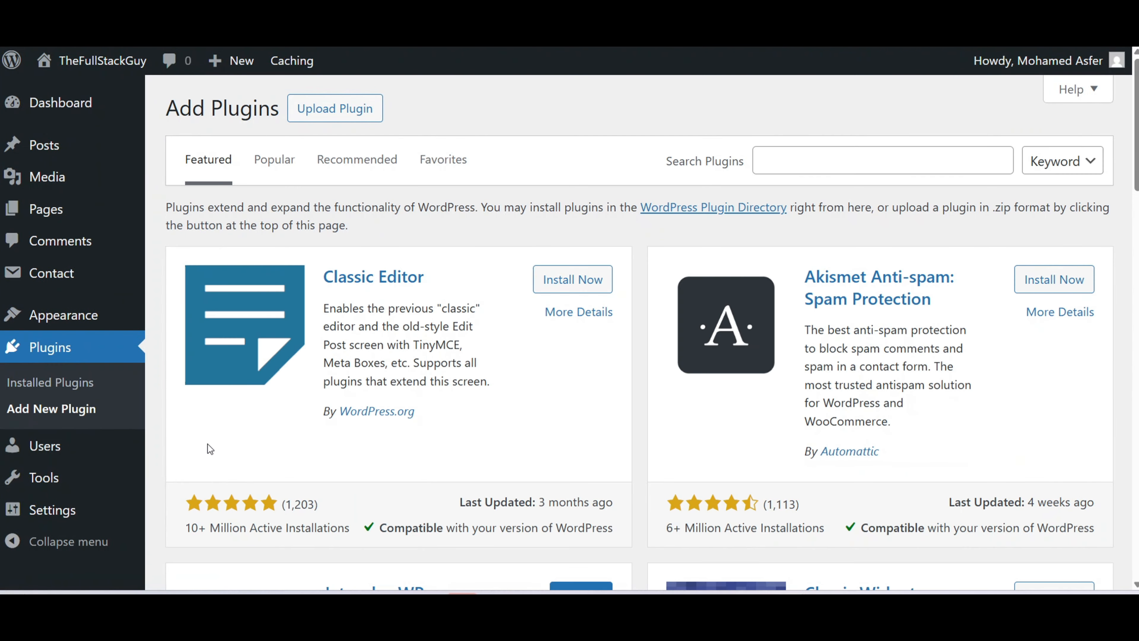
pyautogui.click(811, 156)
pyautogui.write('CF')
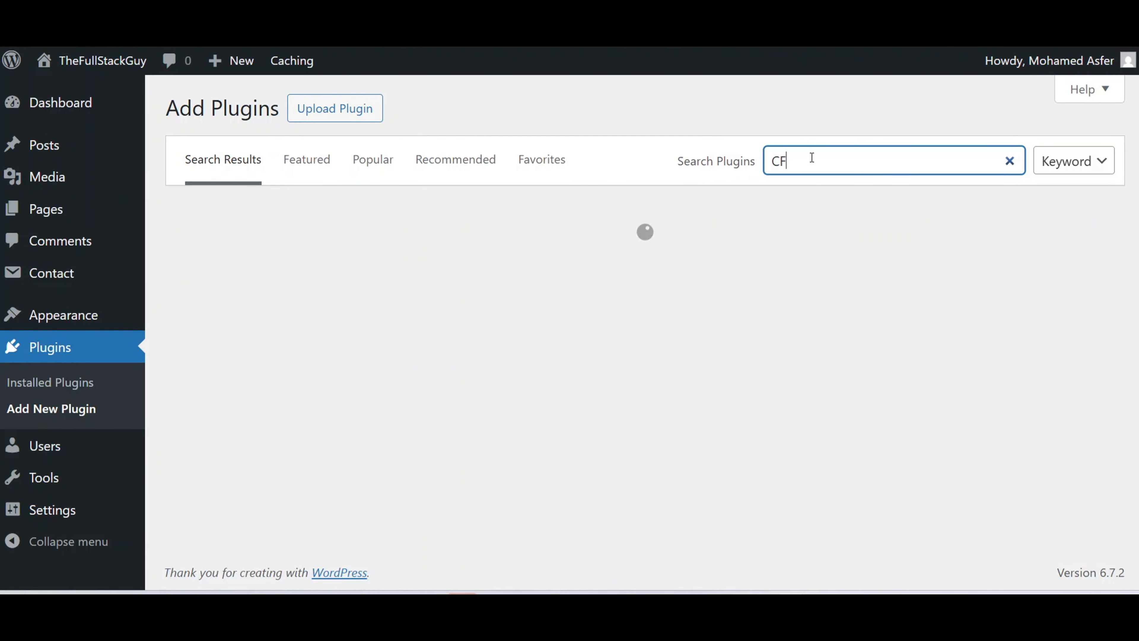
pyautogui.write('DB7')
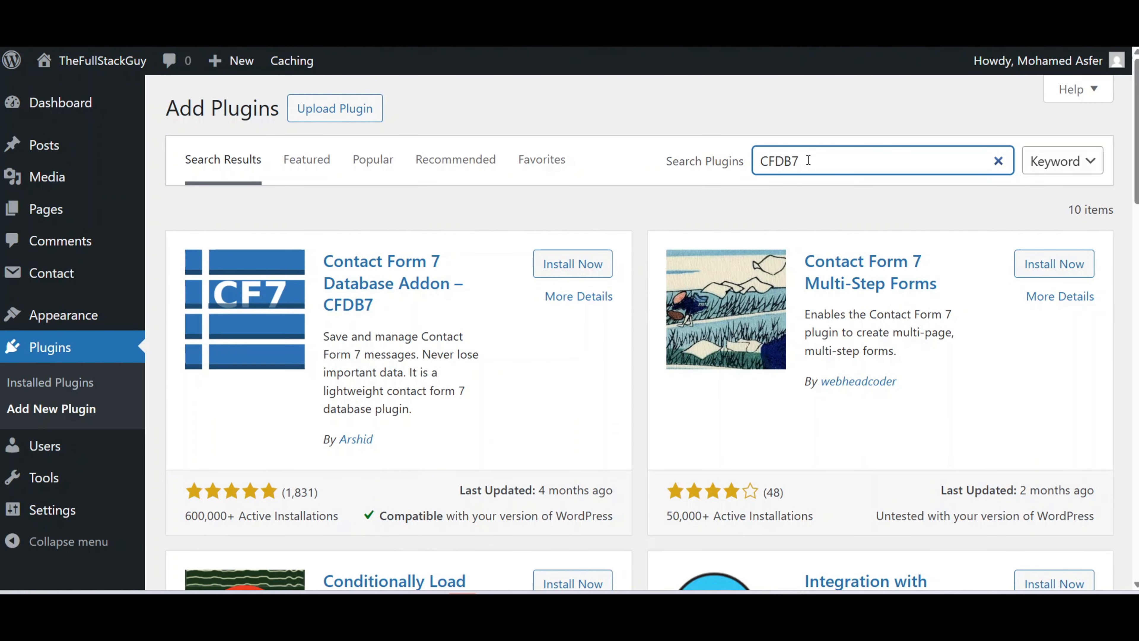
pyautogui.click(582, 265)
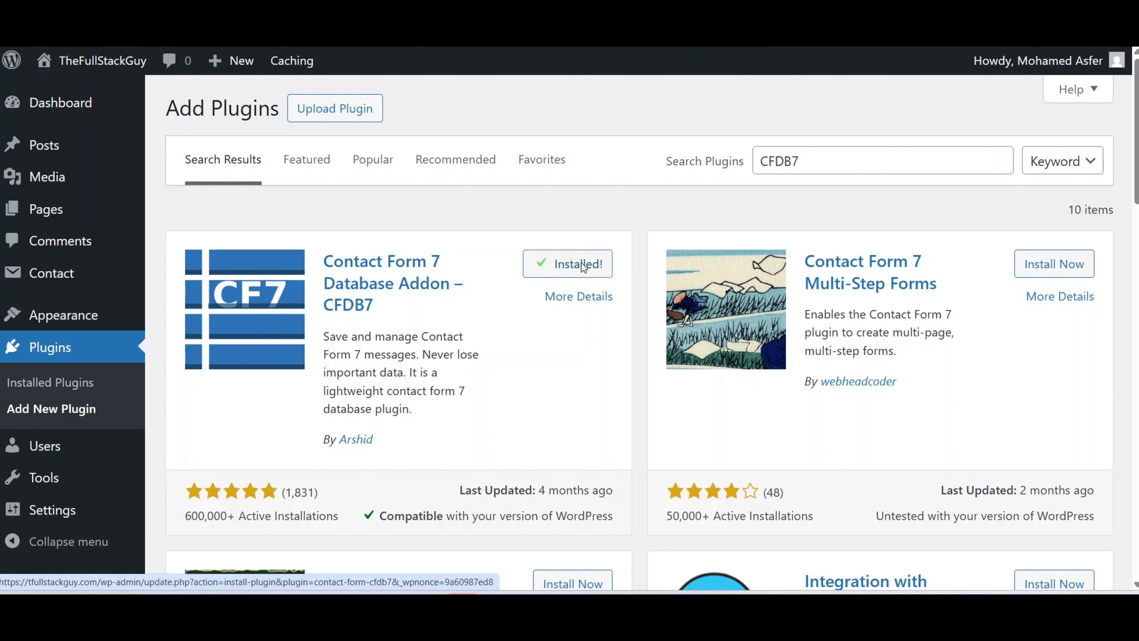
pyautogui.click(585, 264)
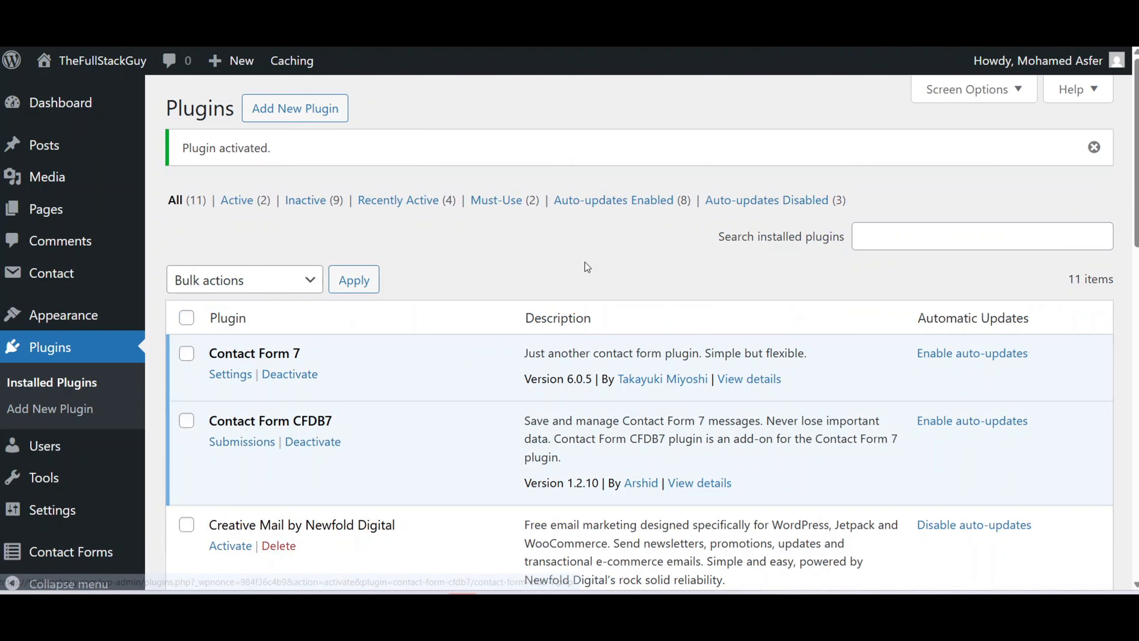
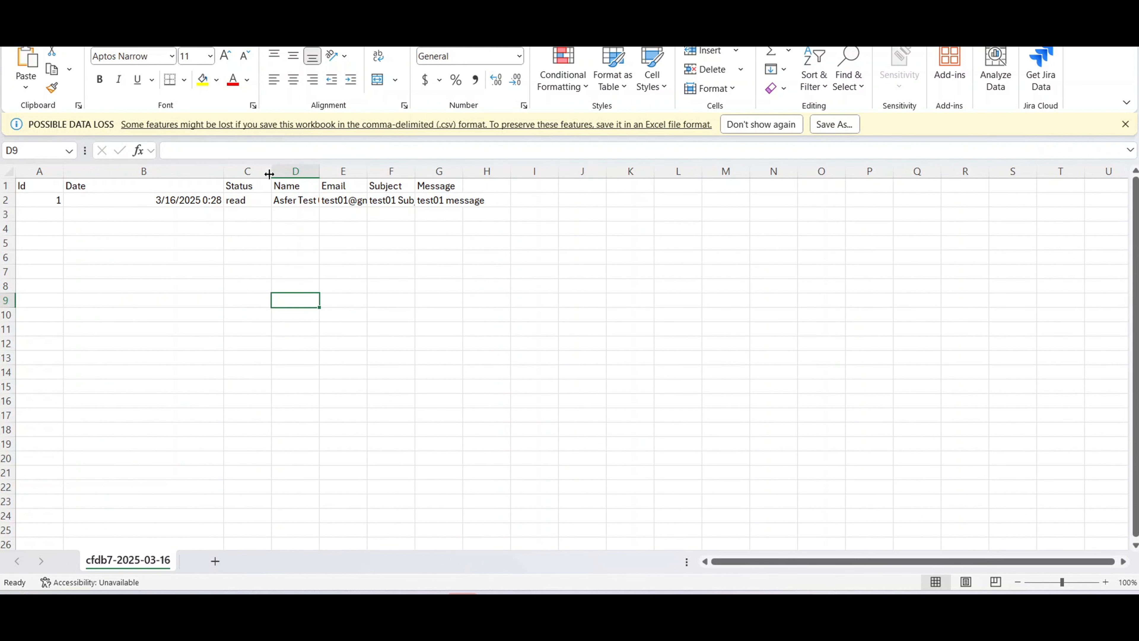
# Widen columns C through E of the cfdb7 CSV so status, name and email show fully.
pyautogui.moveTo(269, 174); pyautogui.dragTo(517, 171)
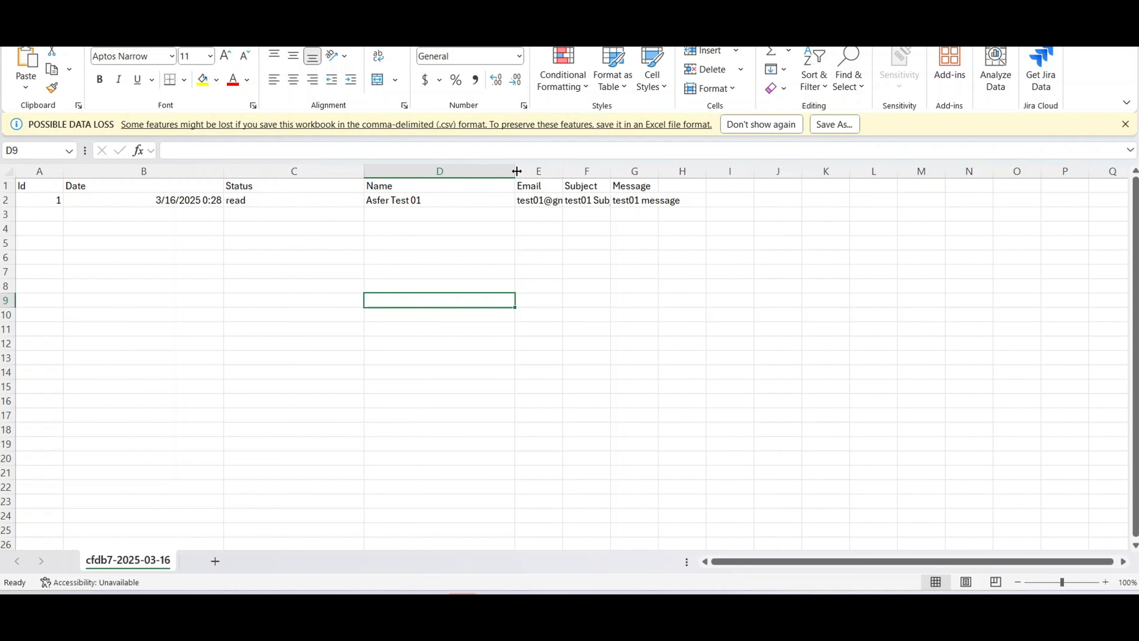
pyautogui.moveTo(559, 171); pyautogui.dragTo(949, 172)
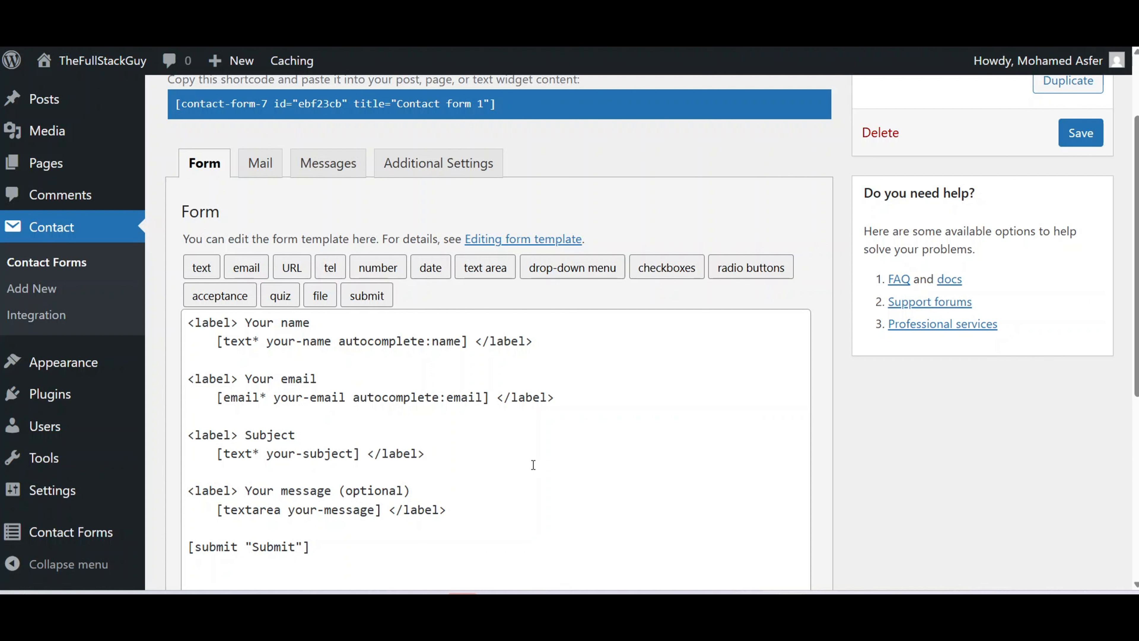
# Duplicate the Your message field block below the original in Contact form 1.
pyautogui.scroll(-3, 533, 465)
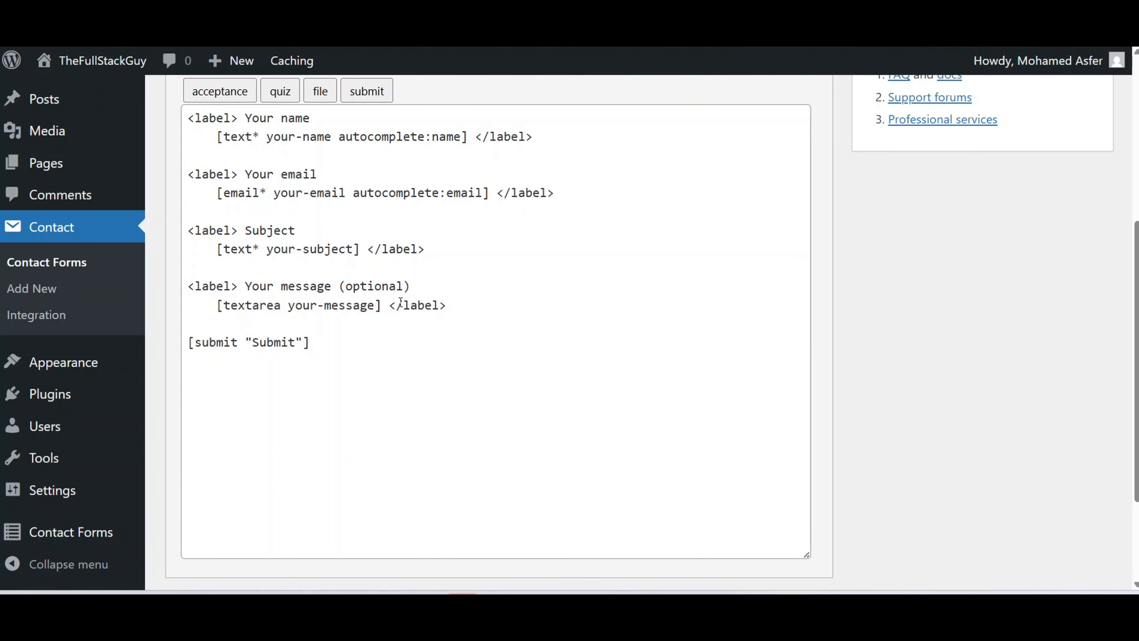
pyautogui.moveTo(462, 309); pyautogui.dragTo(175, 294)
pyautogui.hotkey('ctrl', 'c')
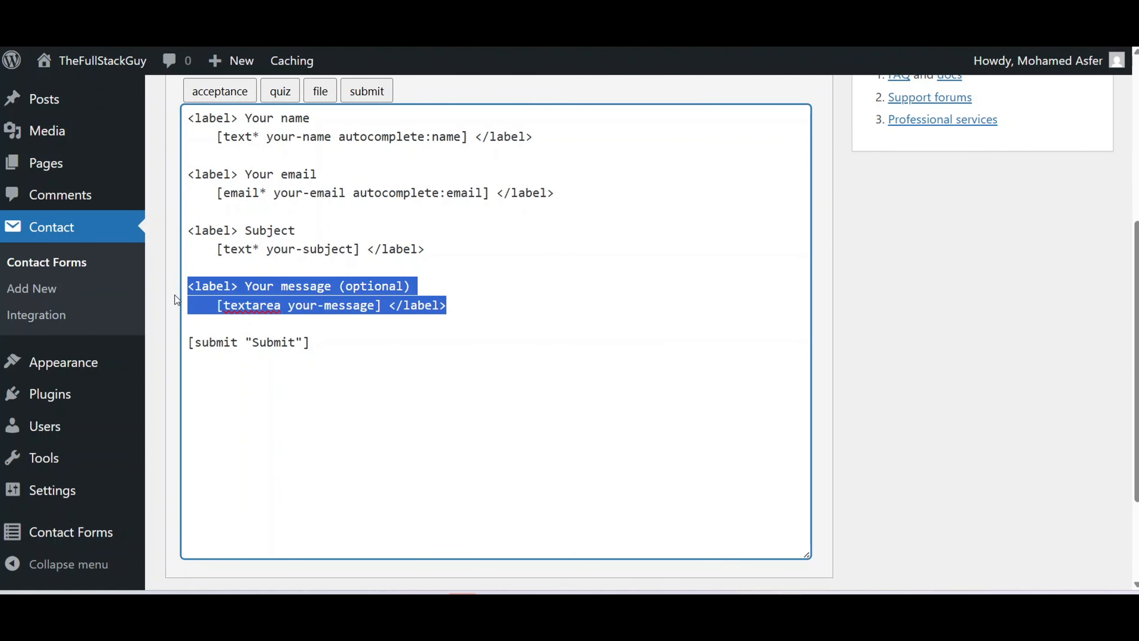
pyautogui.press('Right')
pyautogui.press('Return')
pyautogui.press('Return')
pyautogui.hotkey('ctrl', 'v')
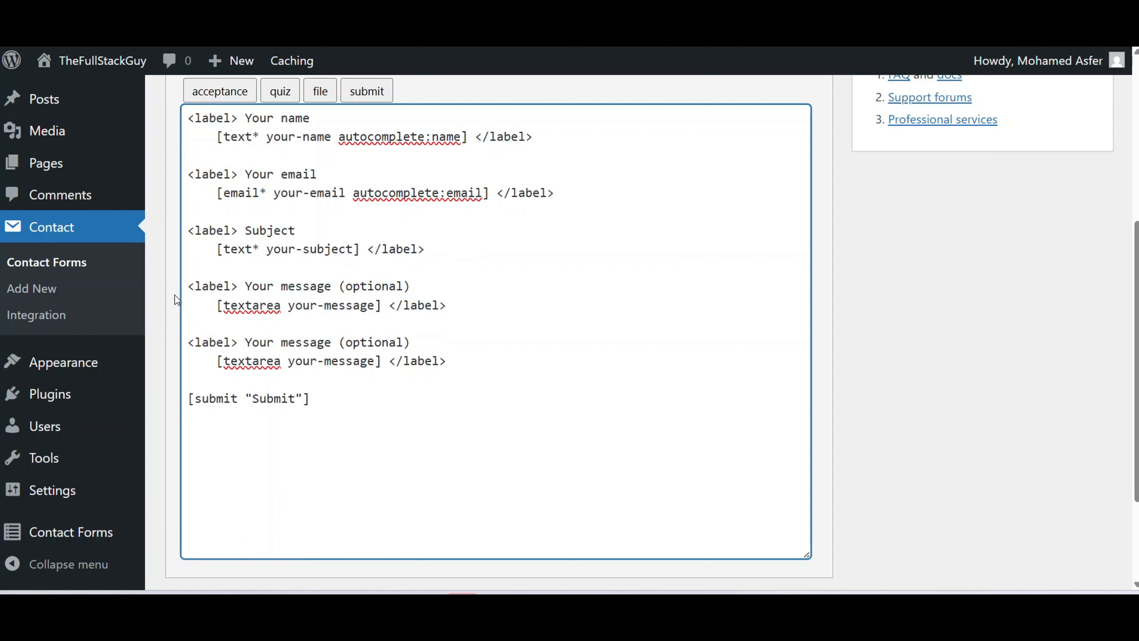
# Relabel the copy to Custom message with tag custom-message, and save the form.
pyautogui.doubleClick(247, 342)
pyautogui.write('Custom')
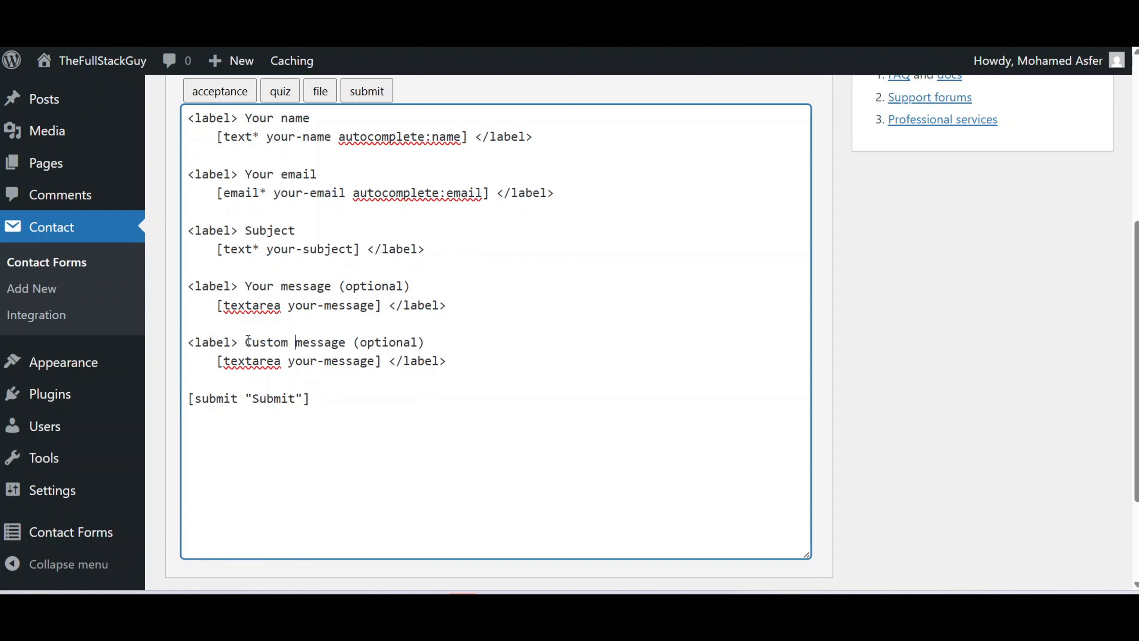
pyautogui.doubleClick(292, 361)
pyautogui.write('custom')
pyautogui.scroll(5, 292, 361)
pyautogui.click(1089, 251)
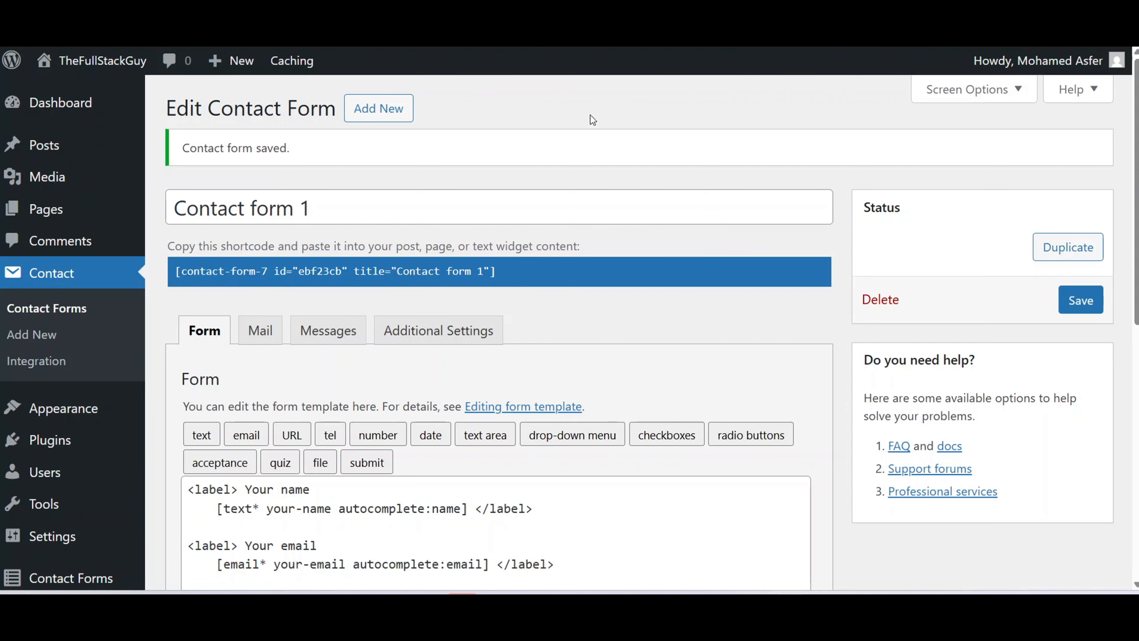
# Submit the contact form with a test02 name and email, 'test02 subject', 'test02 message' and 'test02 custom message'.
pyautogui.write('Asfer test02')
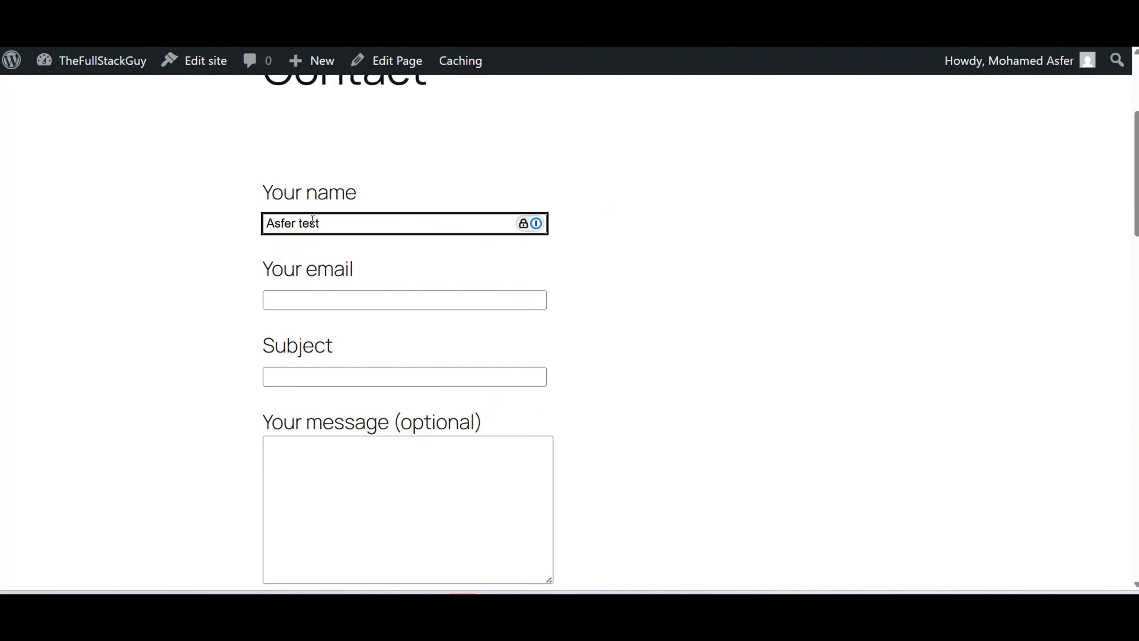
pyautogui.press('Tab')
pyautogui.write('te')
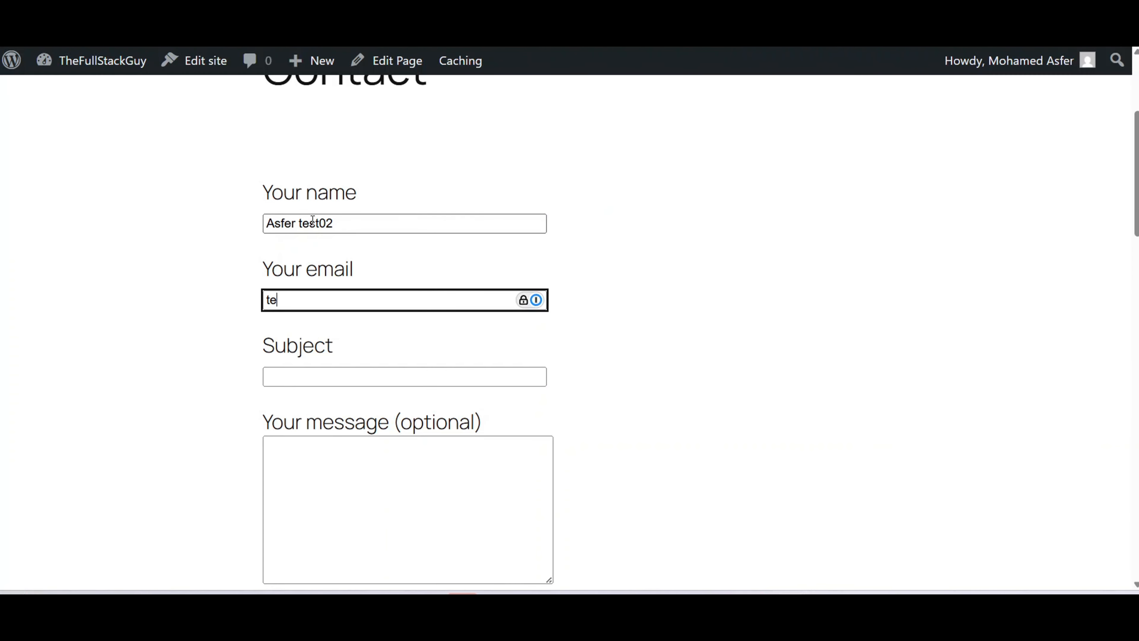
pyautogui.write('st02@gmail.com')
pyautogui.press('Tab')
pyautogui.write('test02 subject')
pyautogui.click(307, 437)
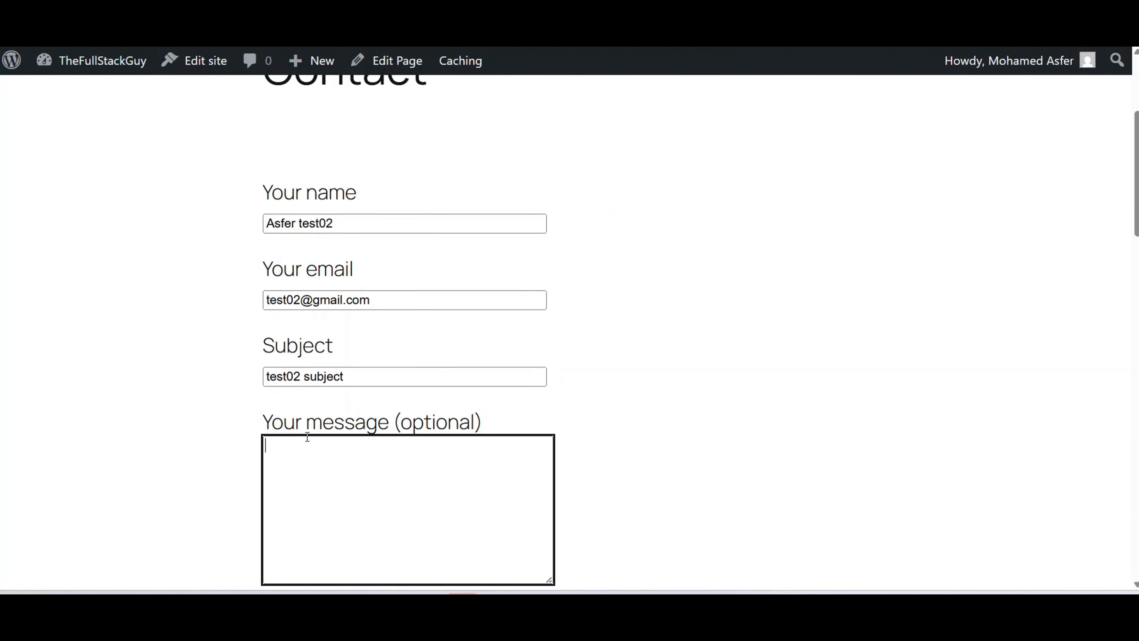
pyautogui.write('test02 message')
pyautogui.press('Tab')
pyautogui.write('test0')
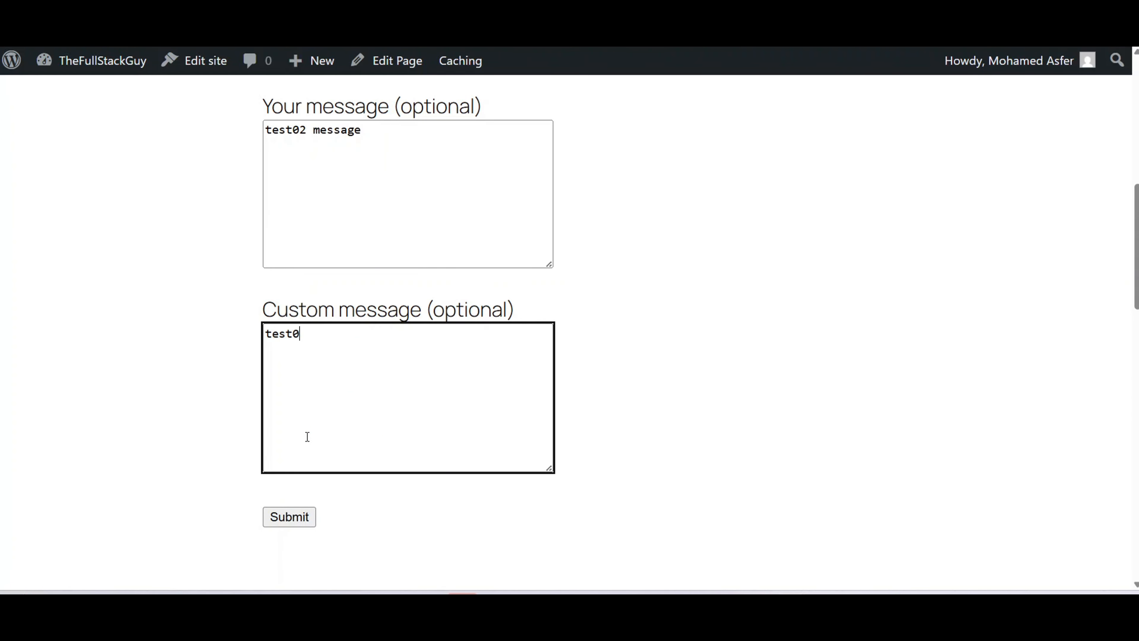
pyautogui.write('2 custom message')
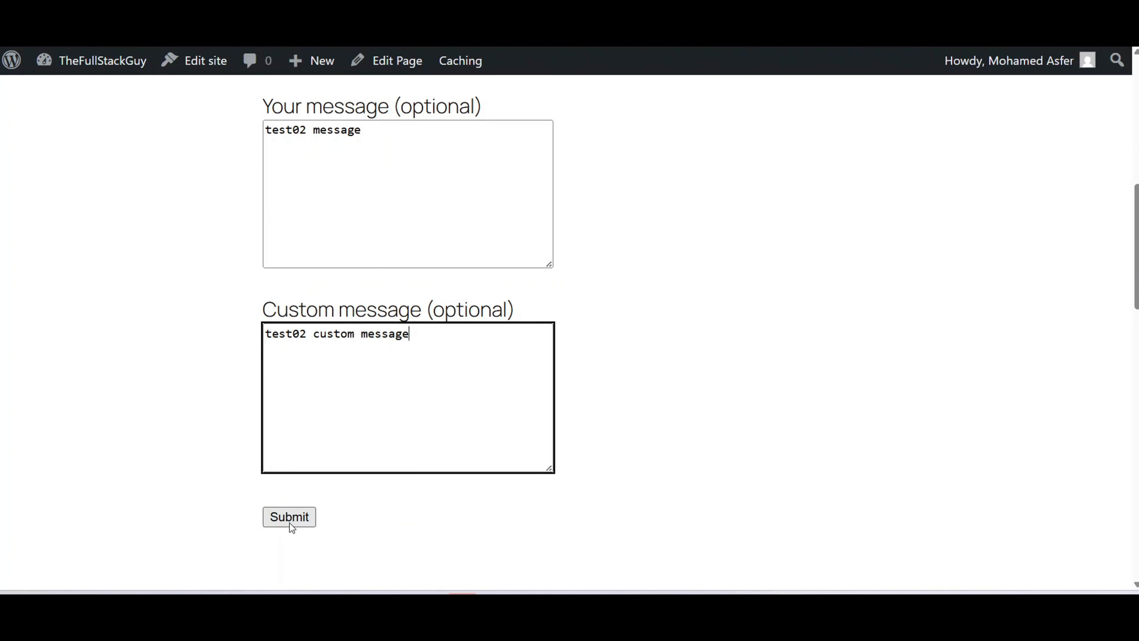
pyautogui.click(289, 522)
pyautogui.scroll(-3, 748, 468)
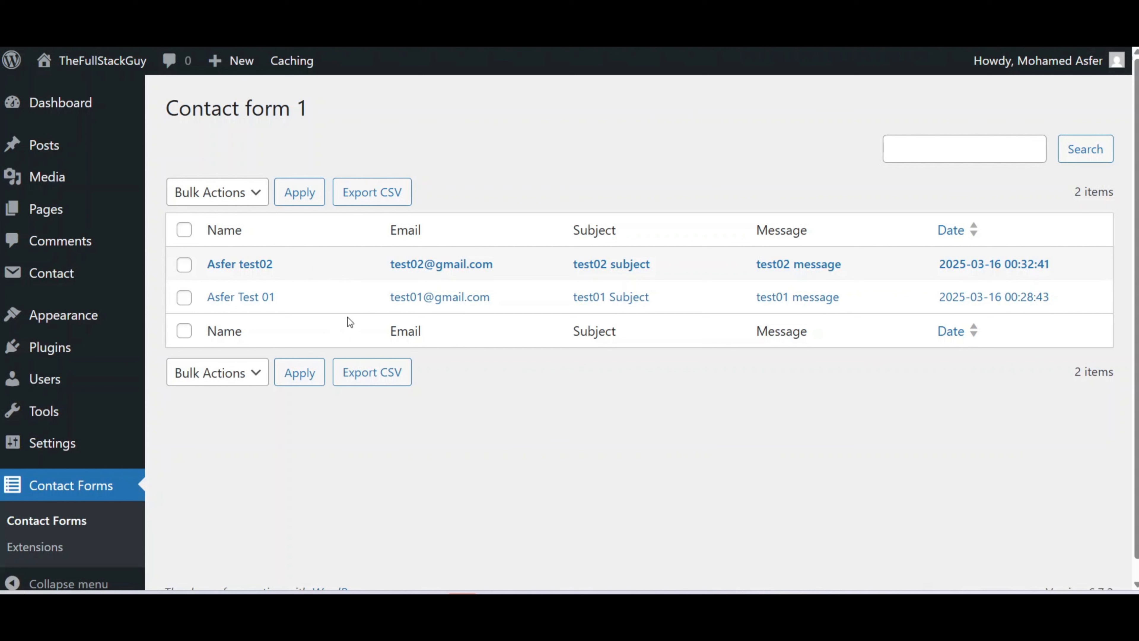
# Export Contact form 1's two stored submissions to a CSV file.
pyautogui.click(373, 197)
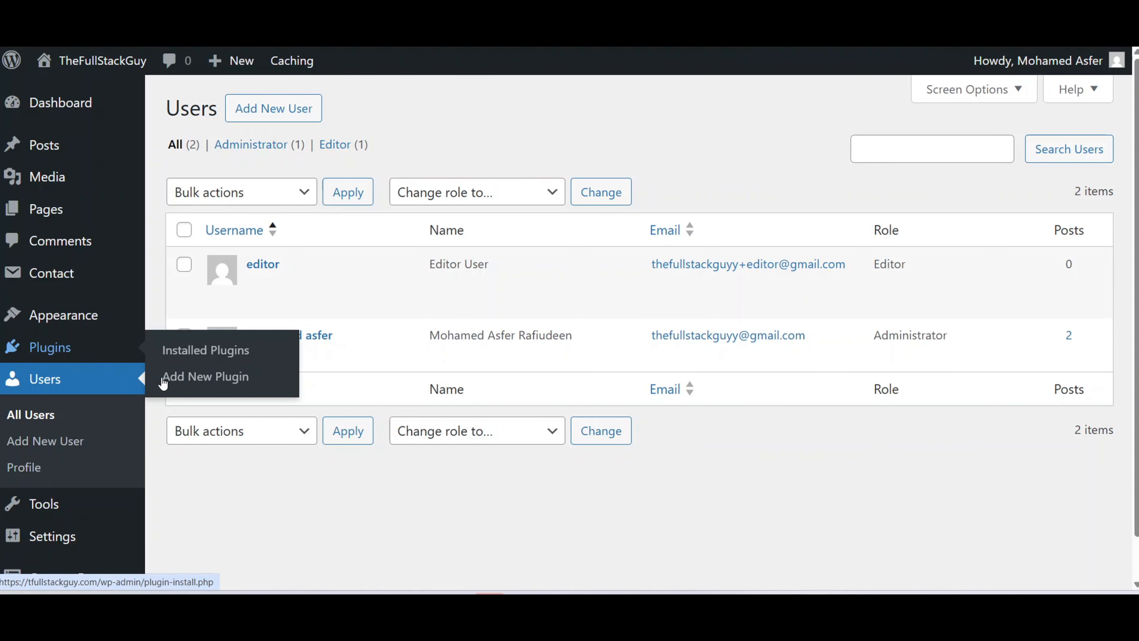
# Search Add Plugins for 'Member' and install Members – Membership & User Role Editor.
pyautogui.click(205, 377)
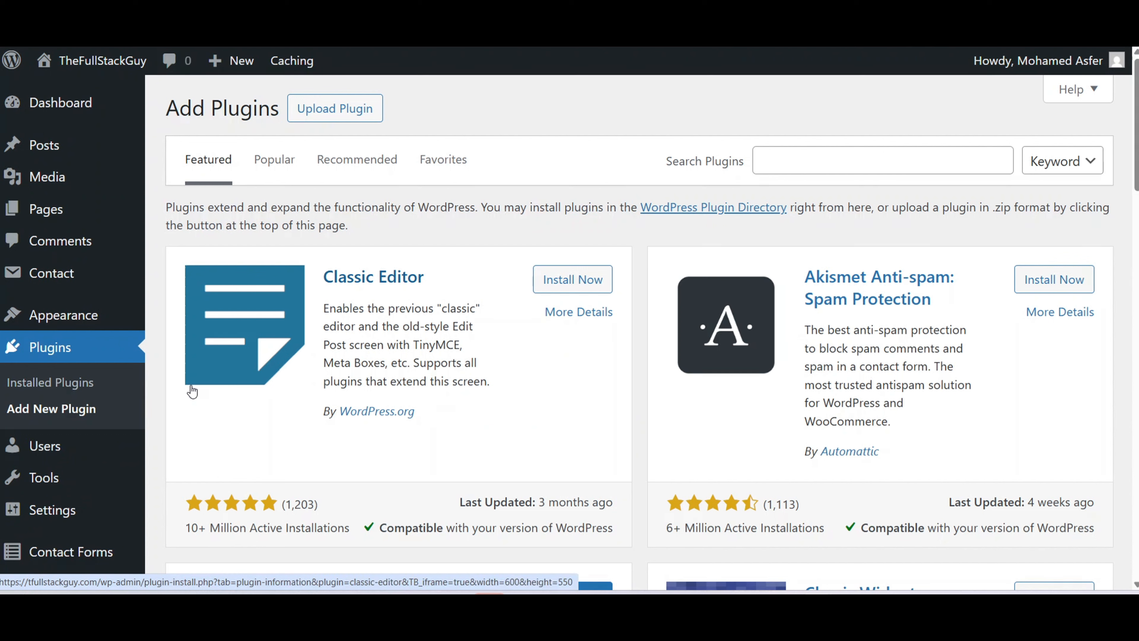
pyautogui.click(799, 157)
pyautogui.write('Members')
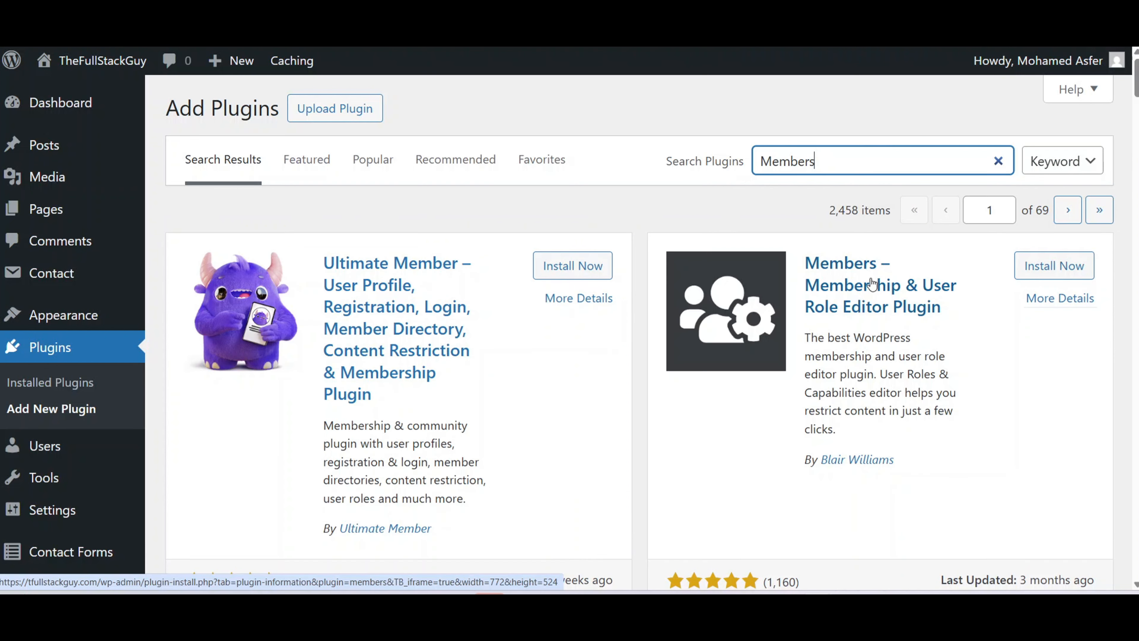
pyautogui.click(1058, 269)
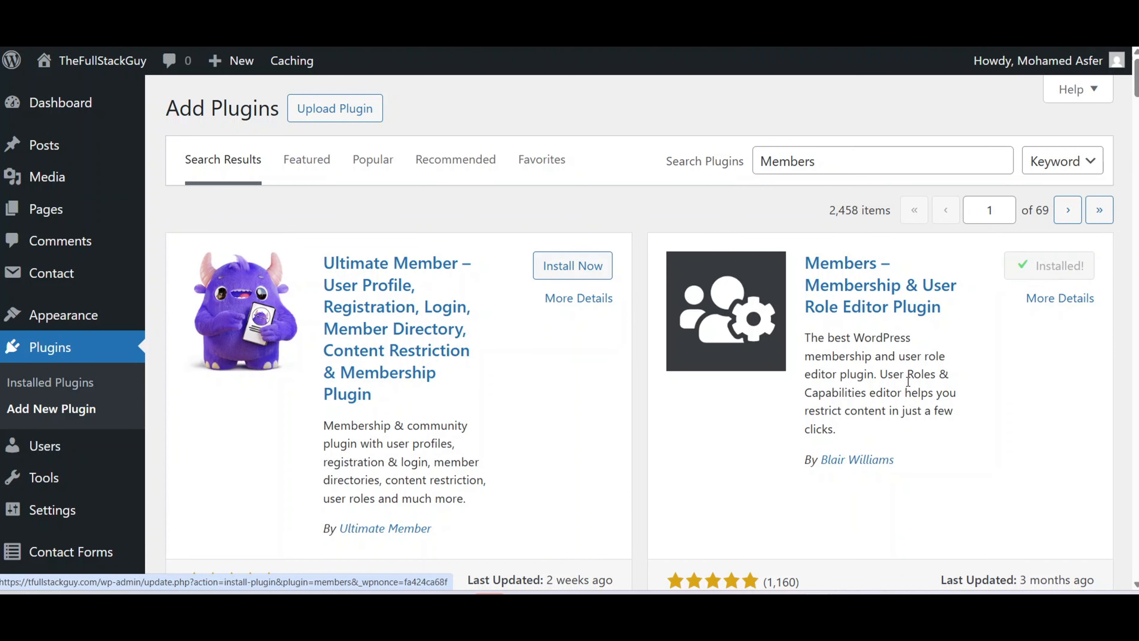
# Activate the Members plugin and open the Editor role from the Roles list.
pyautogui.click(1054, 265)
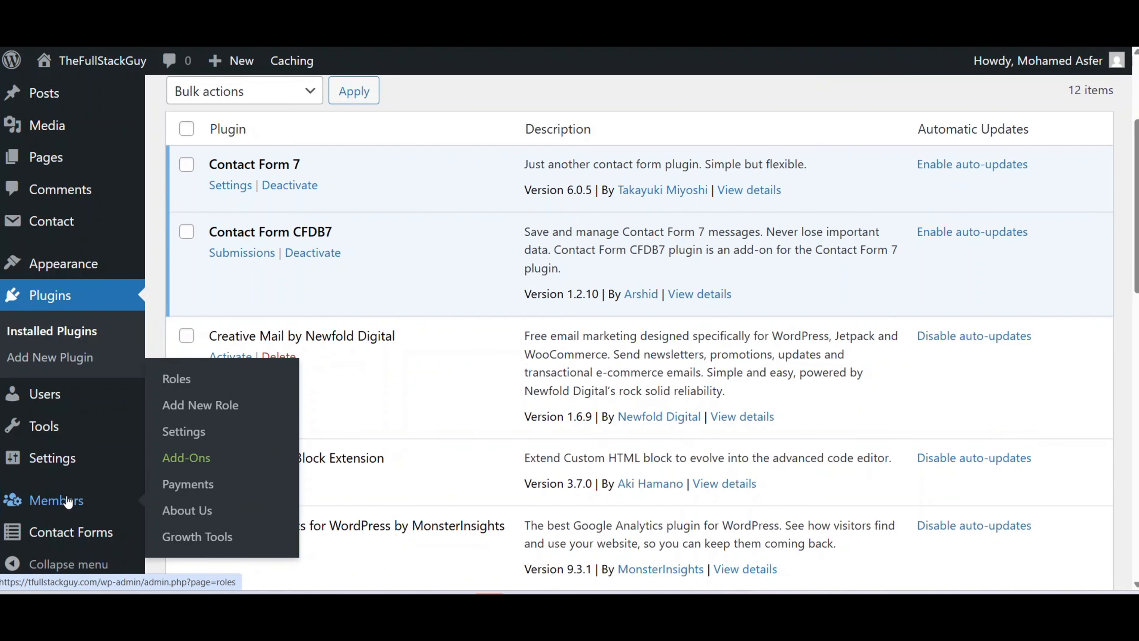
pyautogui.click(68, 502)
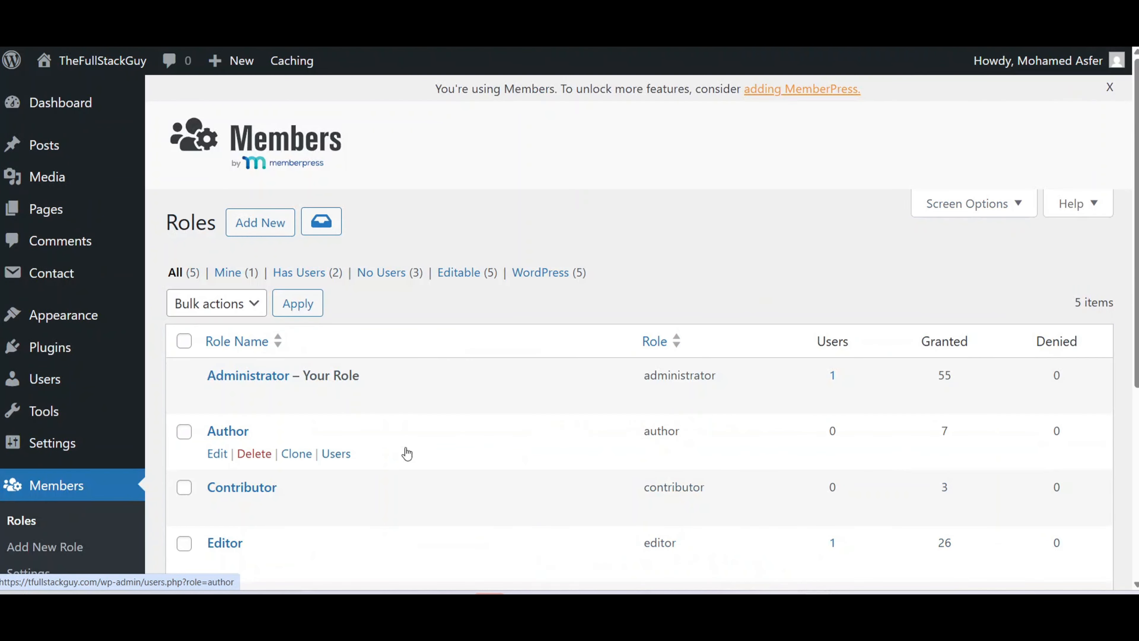
pyautogui.scroll(-3, 464, 440)
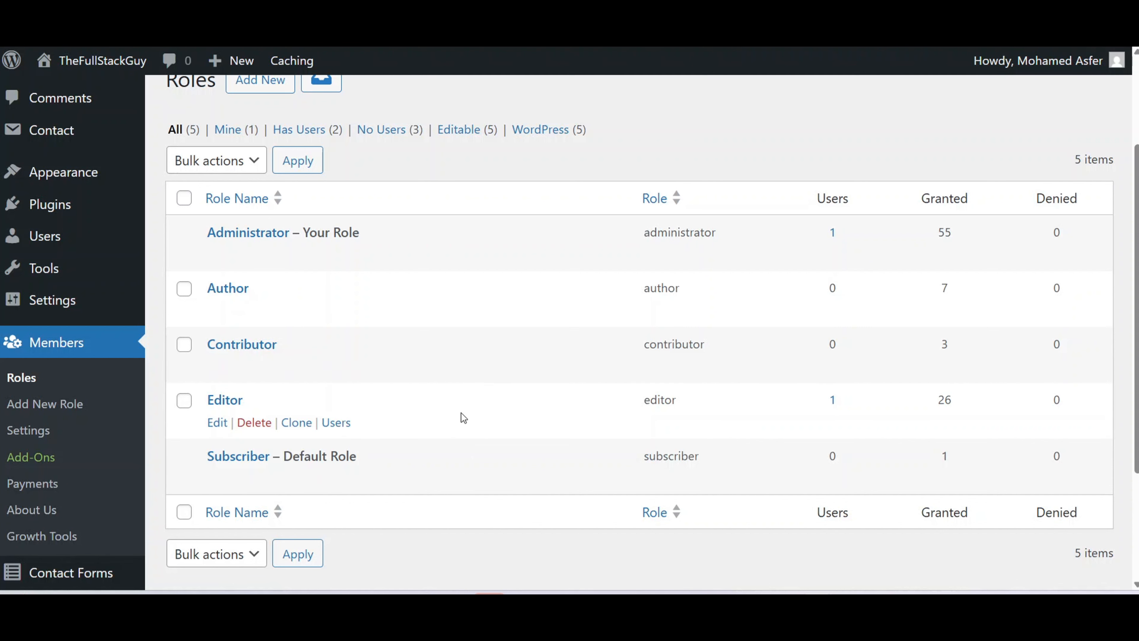
pyautogui.click(226, 399)
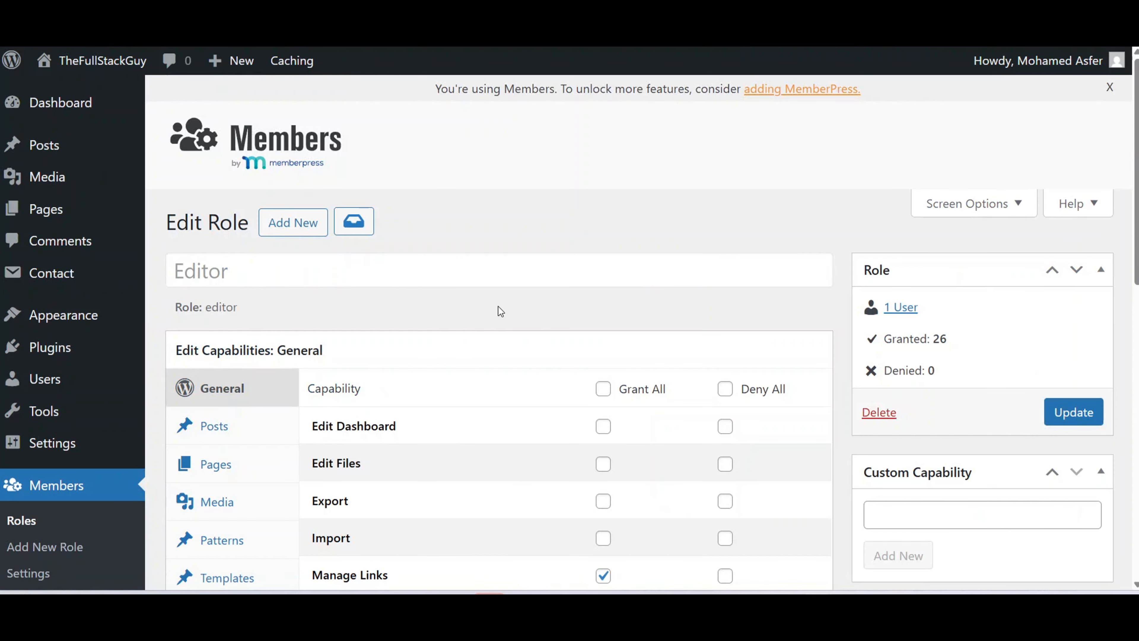
# Grant the Editor role the custom cfdb7_access capability and update the role.
pyautogui.scroll(-7, 498, 307)
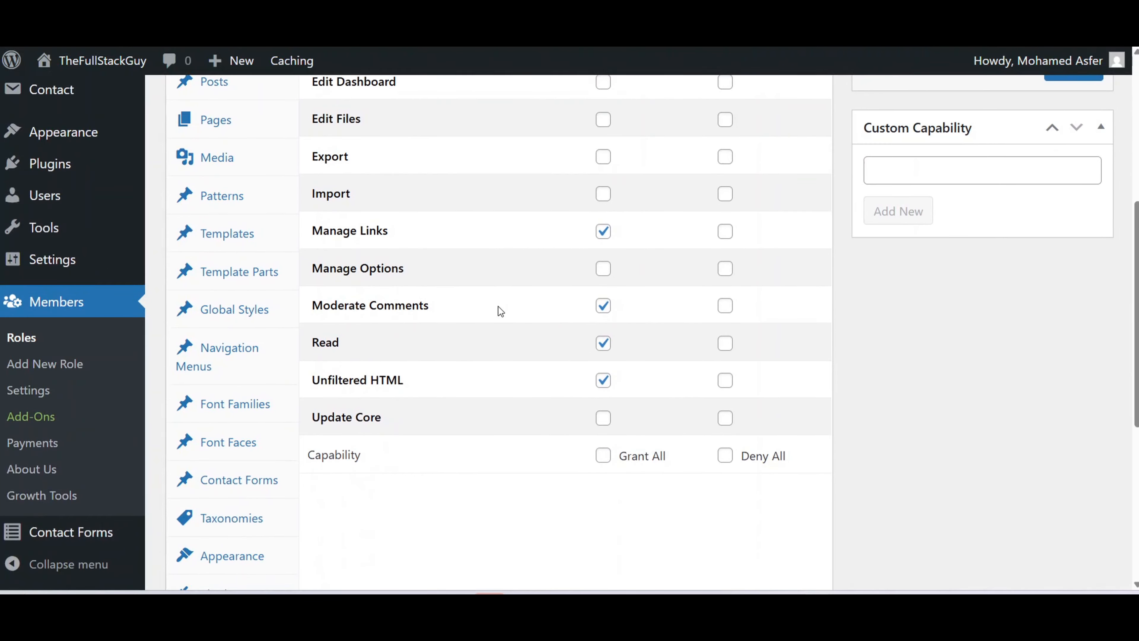
pyautogui.scroll(-3, 499, 307)
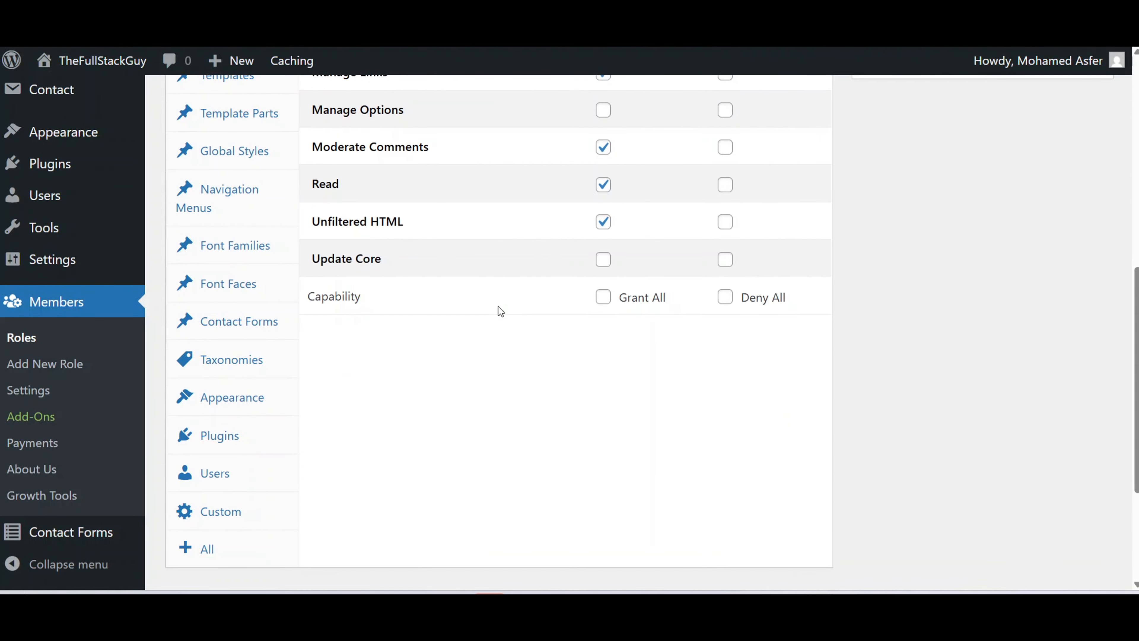
pyautogui.click(220, 511)
pyautogui.scroll(7, 461, 353)
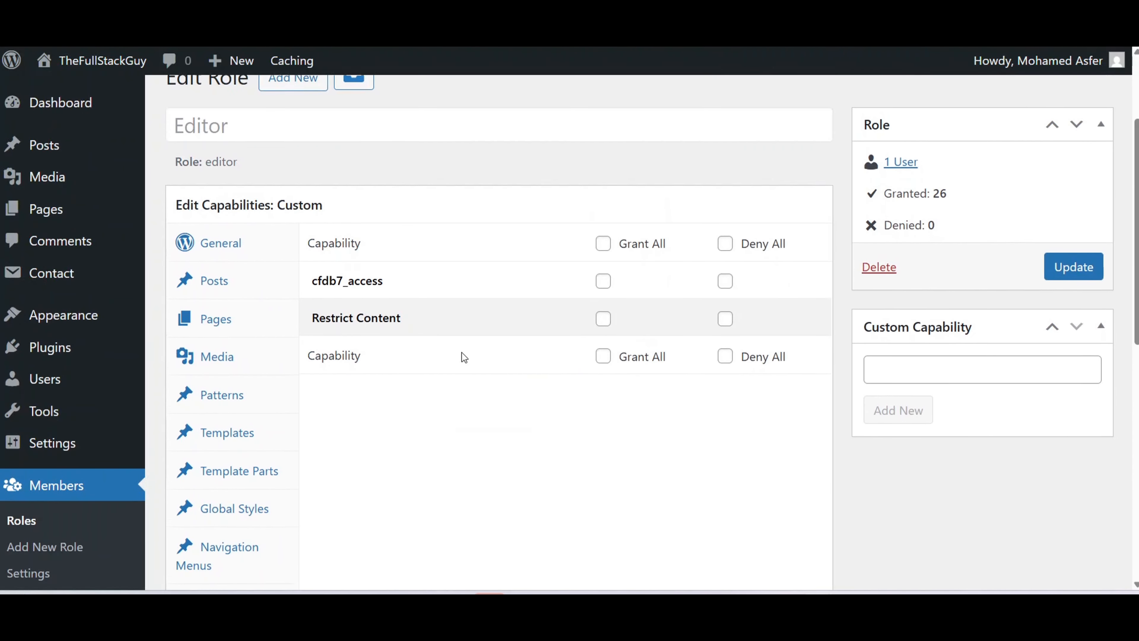
pyautogui.scroll(2, 462, 353)
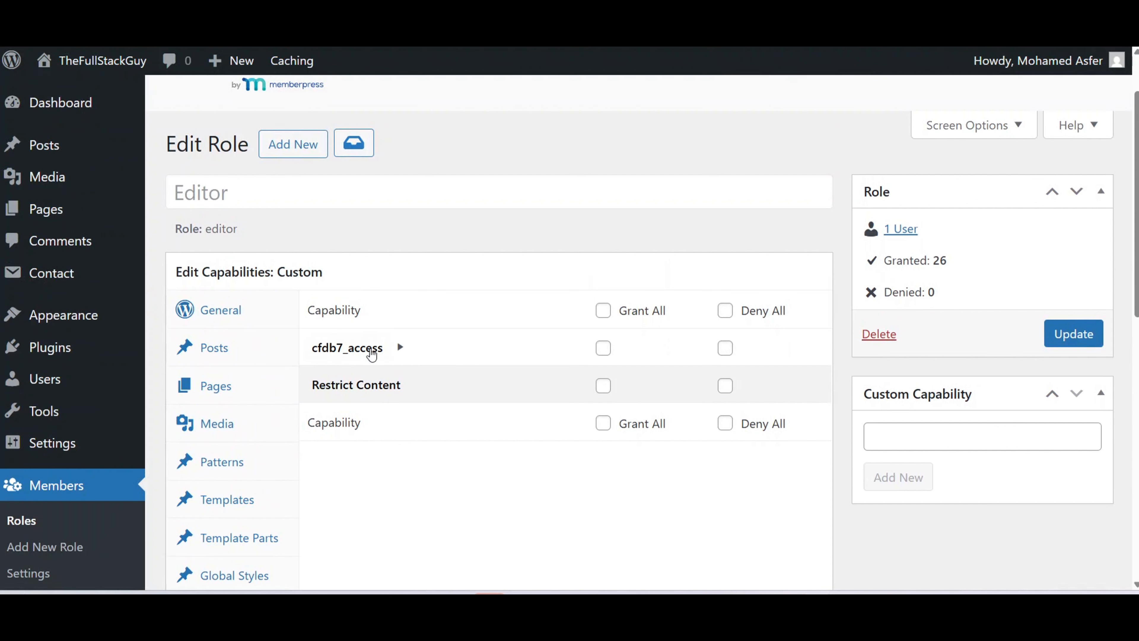
pyautogui.click(608, 351)
pyautogui.click(1079, 333)
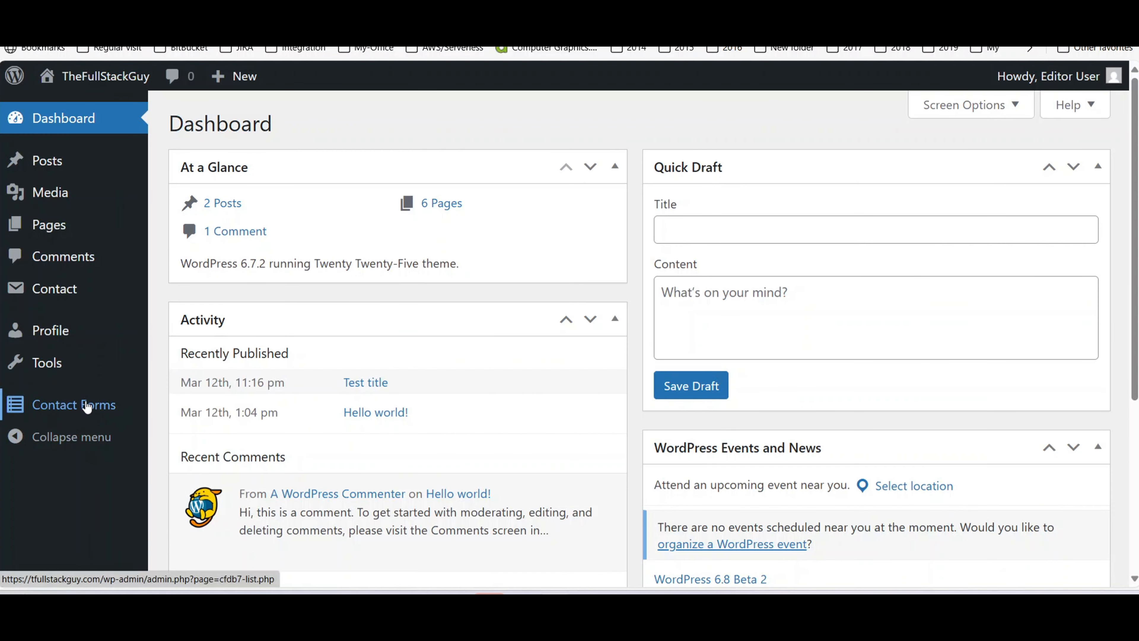
# As the Editor, export Contact form 1's submissions from Contact Forms to CSV.
pyautogui.click(84, 404)
pyautogui.click(222, 237)
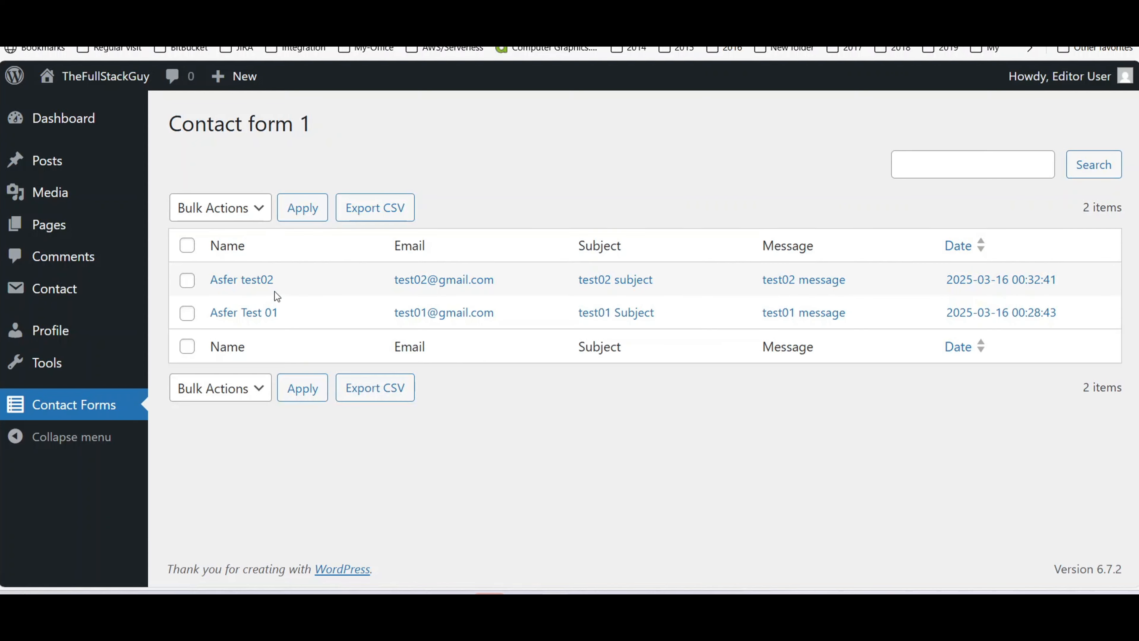
pyautogui.click(388, 208)
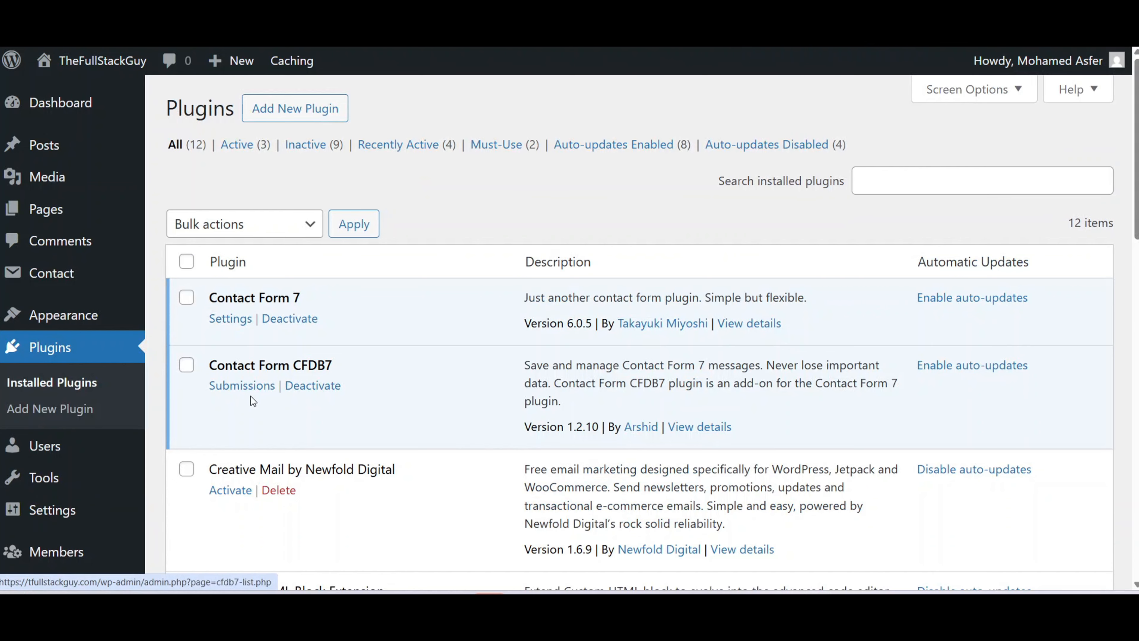
# Deactivate and delete the Contact Form CFDB7 plugin.
pyautogui.click(309, 392)
pyautogui.scroll(-4, 269, 403)
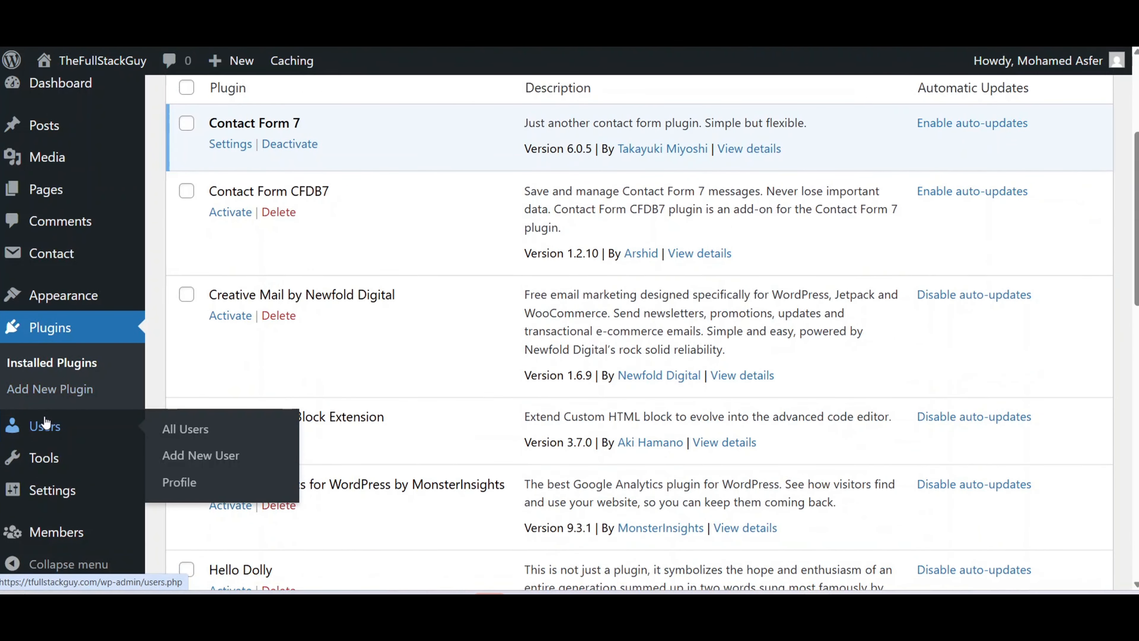
pyautogui.moveTo(63, 530)
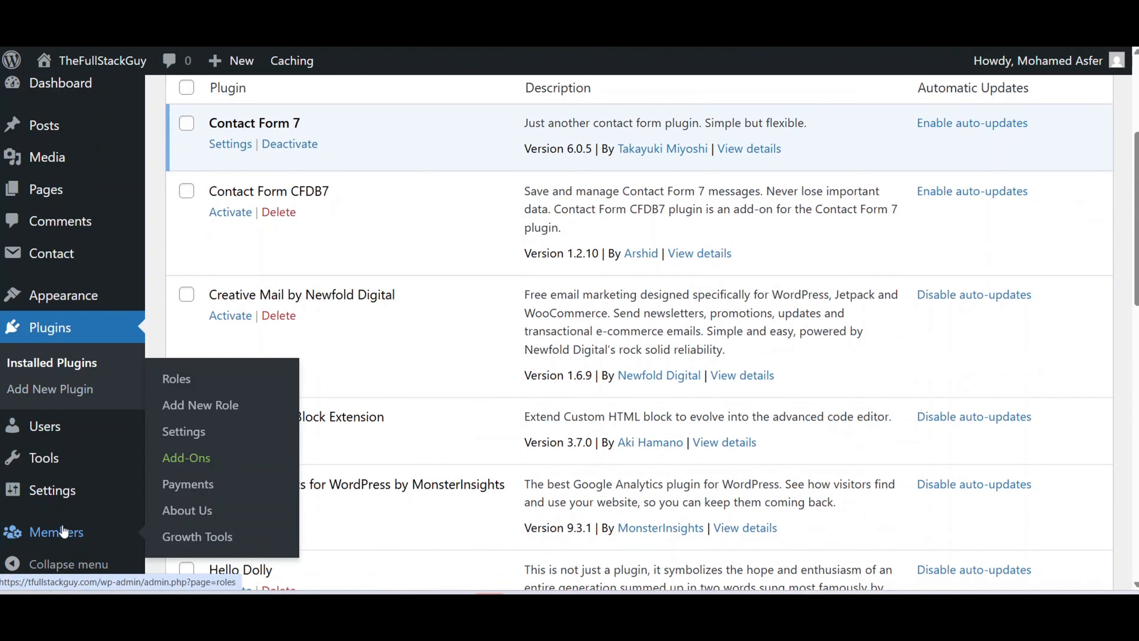
pyautogui.scroll(4, 440, 368)
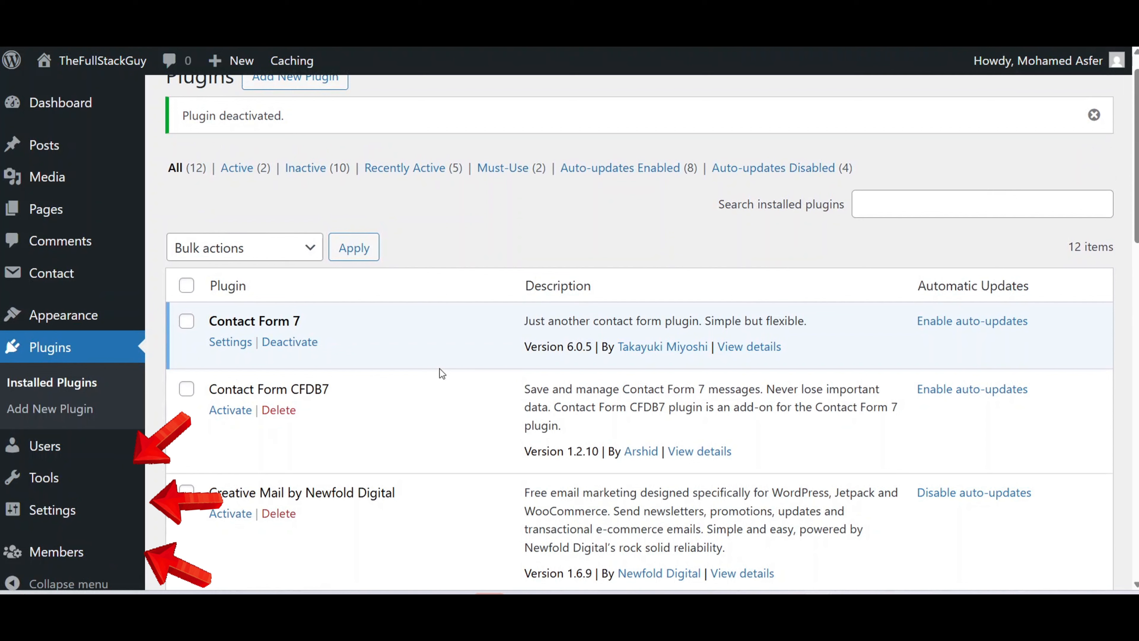
pyautogui.click(274, 412)
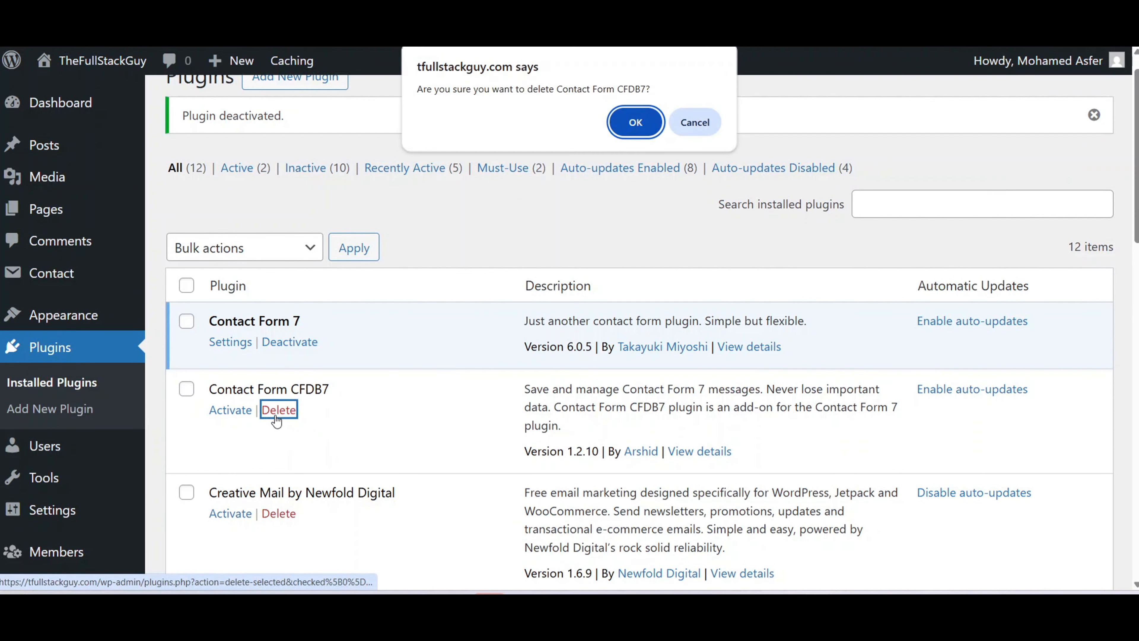
pyautogui.click(644, 122)
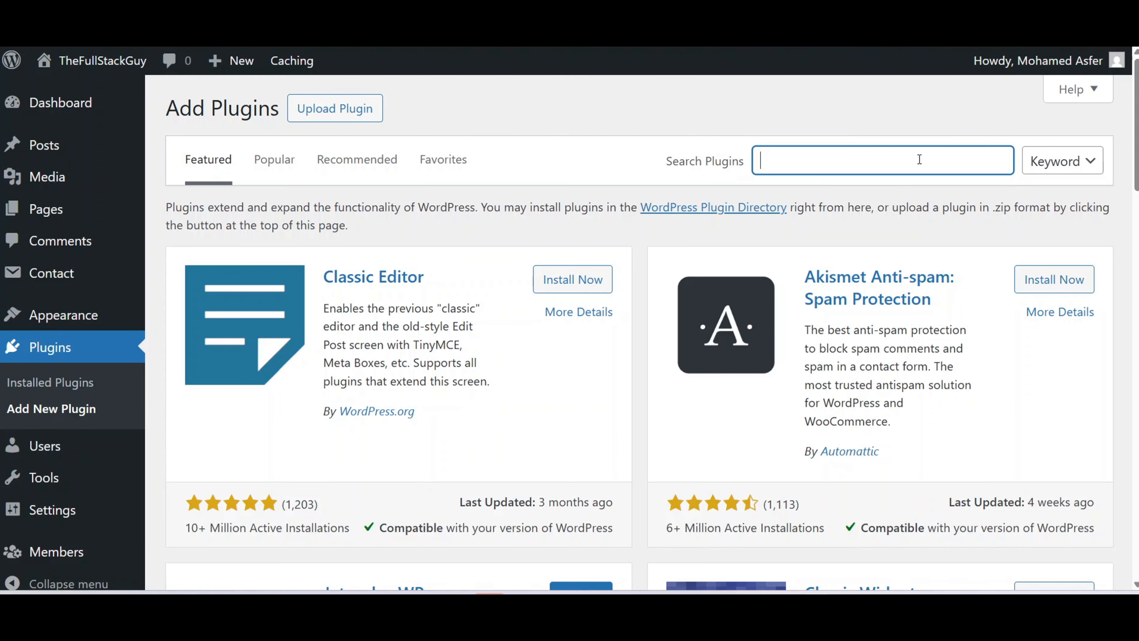
# Reinstall and activate CFDB7 from a plugin search, then view its Contact Forms list.
pyautogui.write('CFDB7')
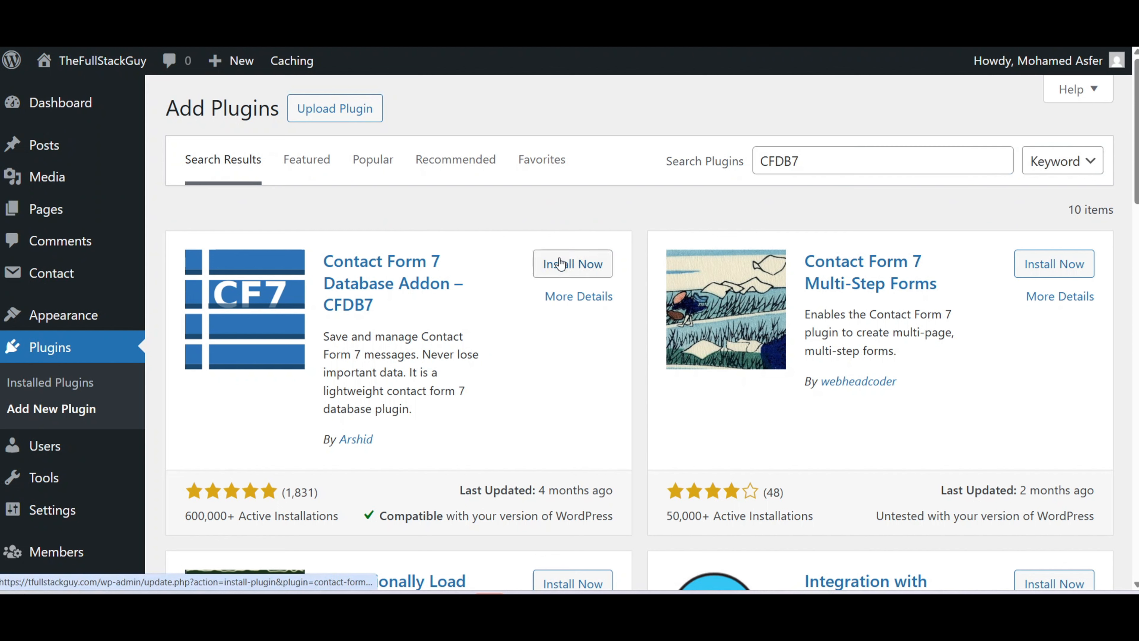
pyautogui.click(560, 264)
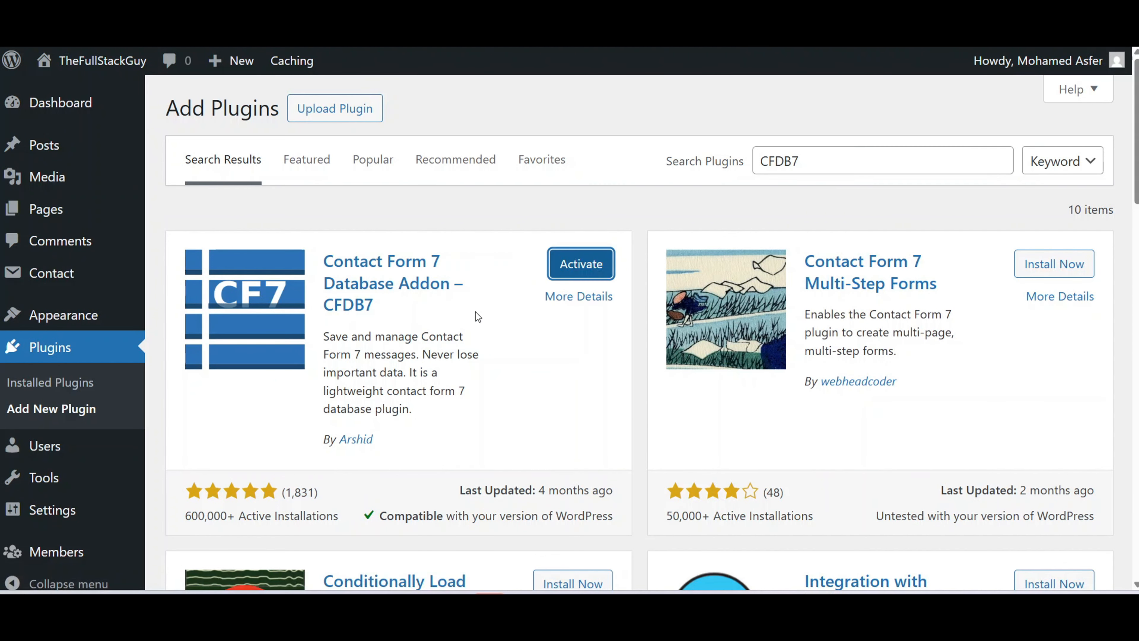
pyautogui.click(581, 264)
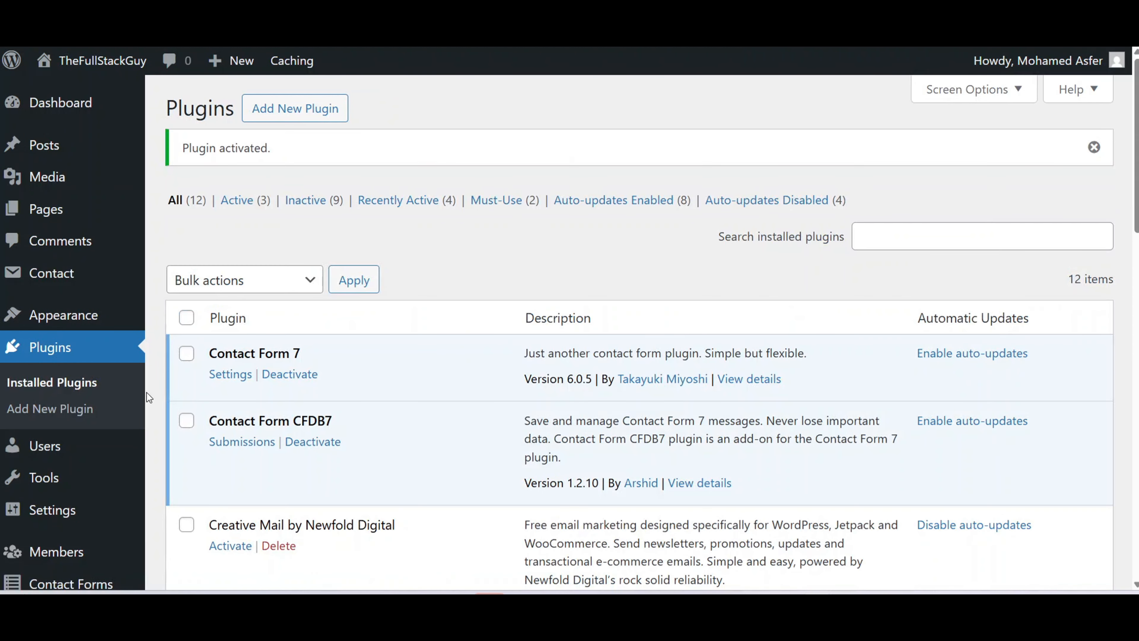
pyautogui.click(239, 441)
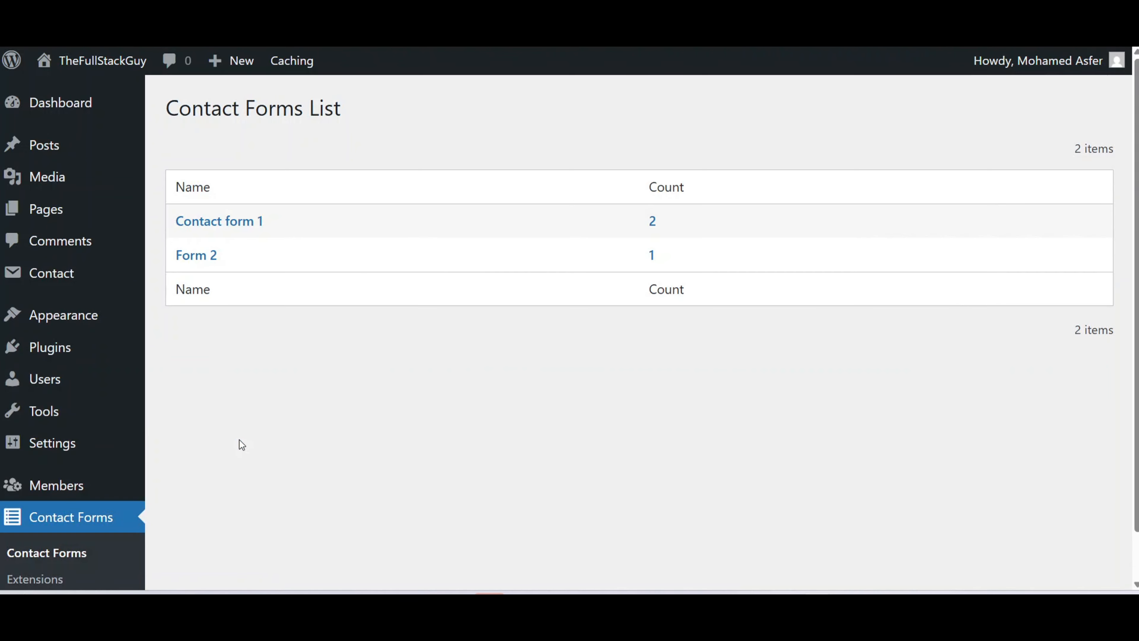
# Bulk-delete both stored Contact form 1 entries.
pyautogui.click(222, 221)
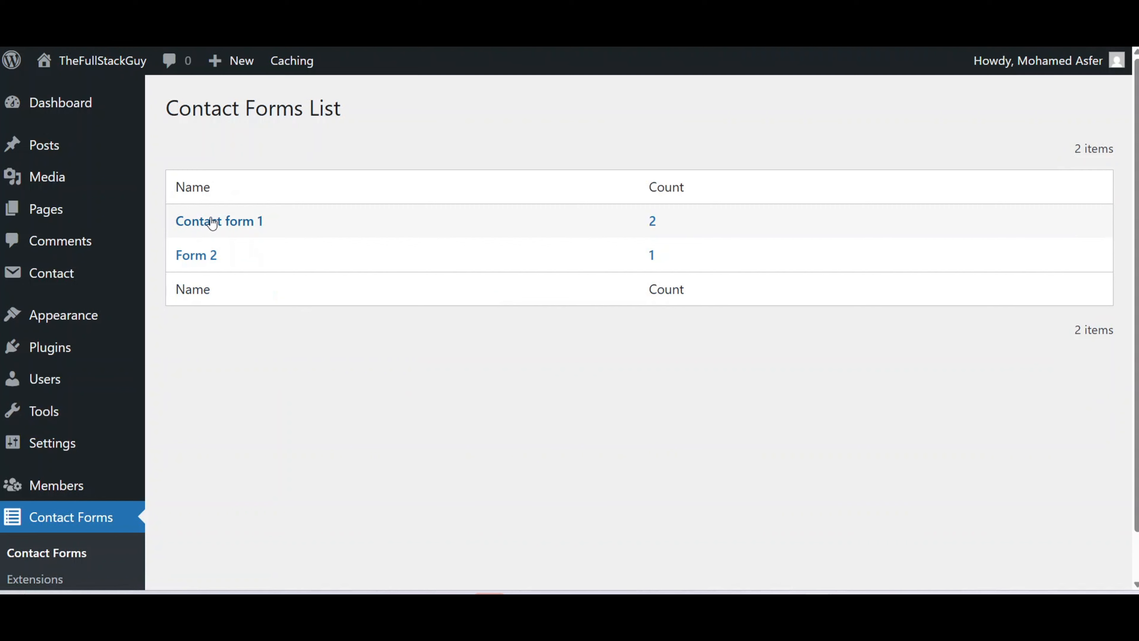
pyautogui.click(215, 221)
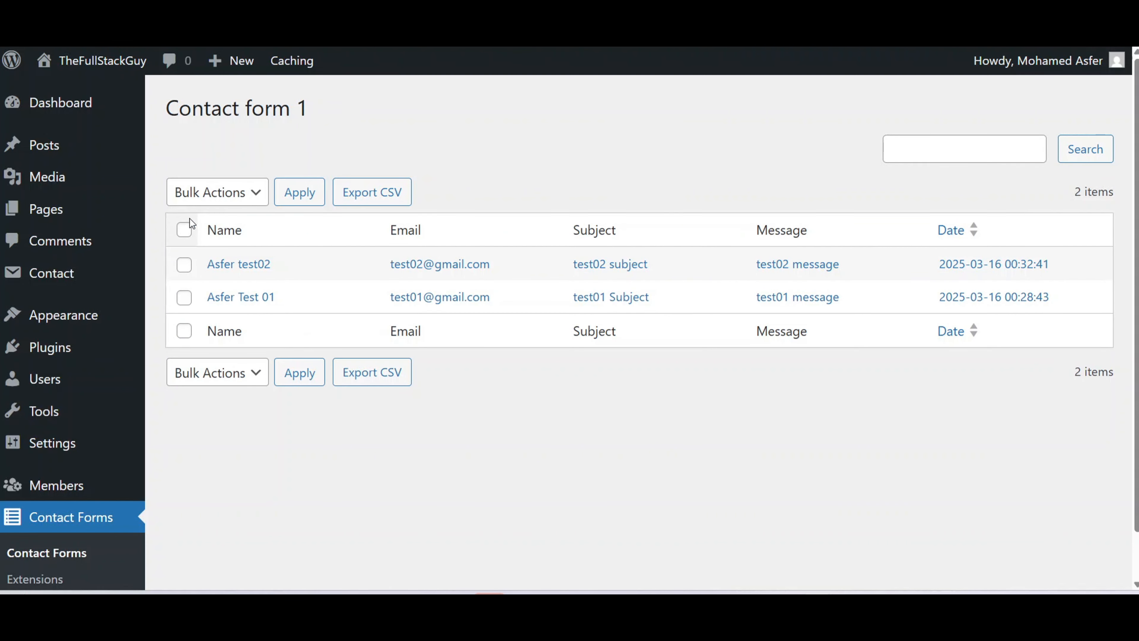
pyautogui.click(184, 228)
pyautogui.click(230, 194)
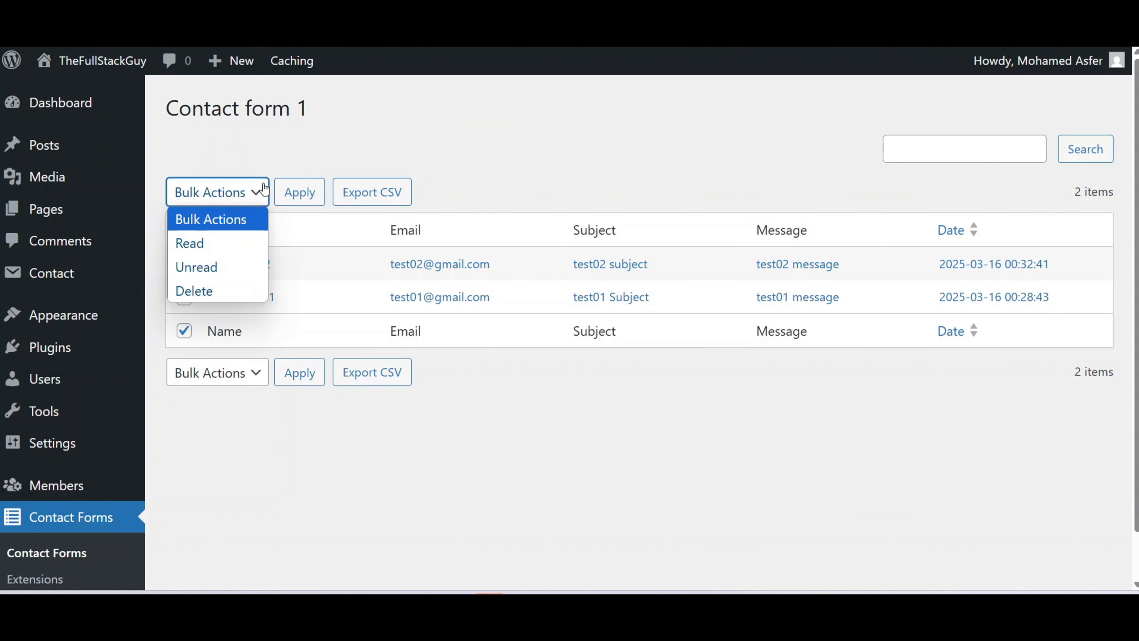
pyautogui.click(222, 288)
pyautogui.click(300, 193)
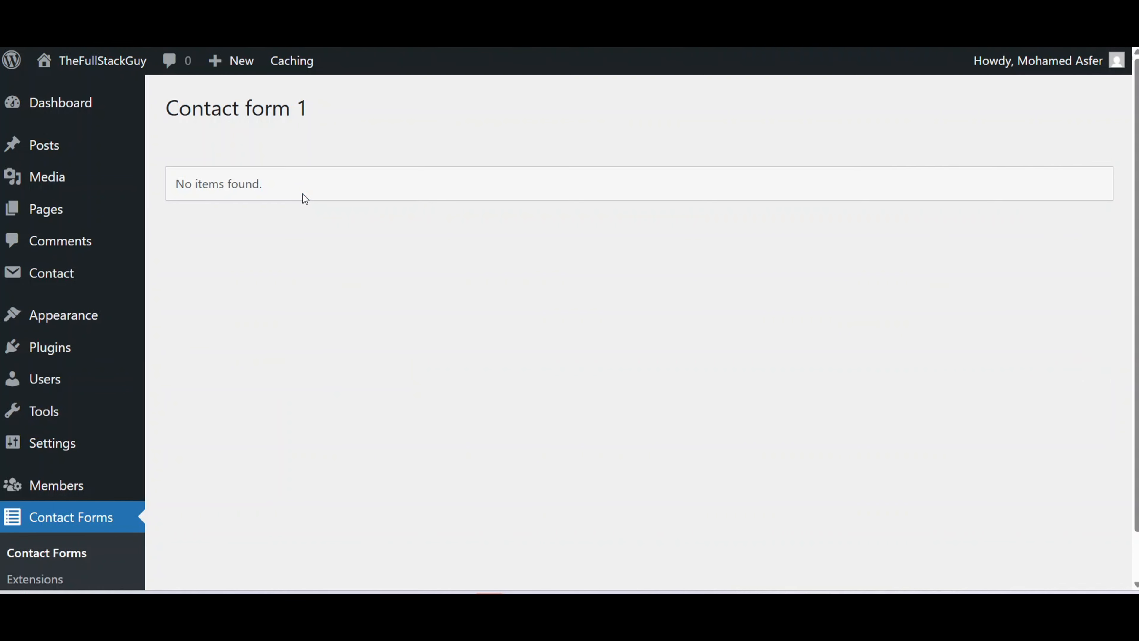
# Bulk-delete the single stored Form 2 entry.
pyautogui.click(90, 522)
pyautogui.click(189, 254)
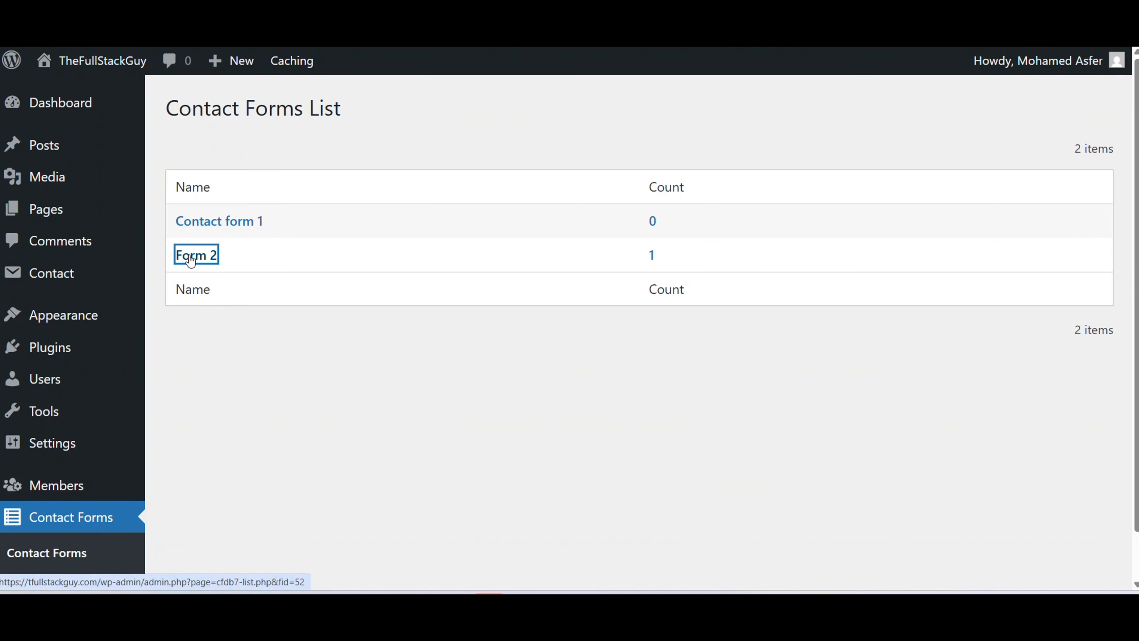
pyautogui.click(184, 230)
pyautogui.click(252, 193)
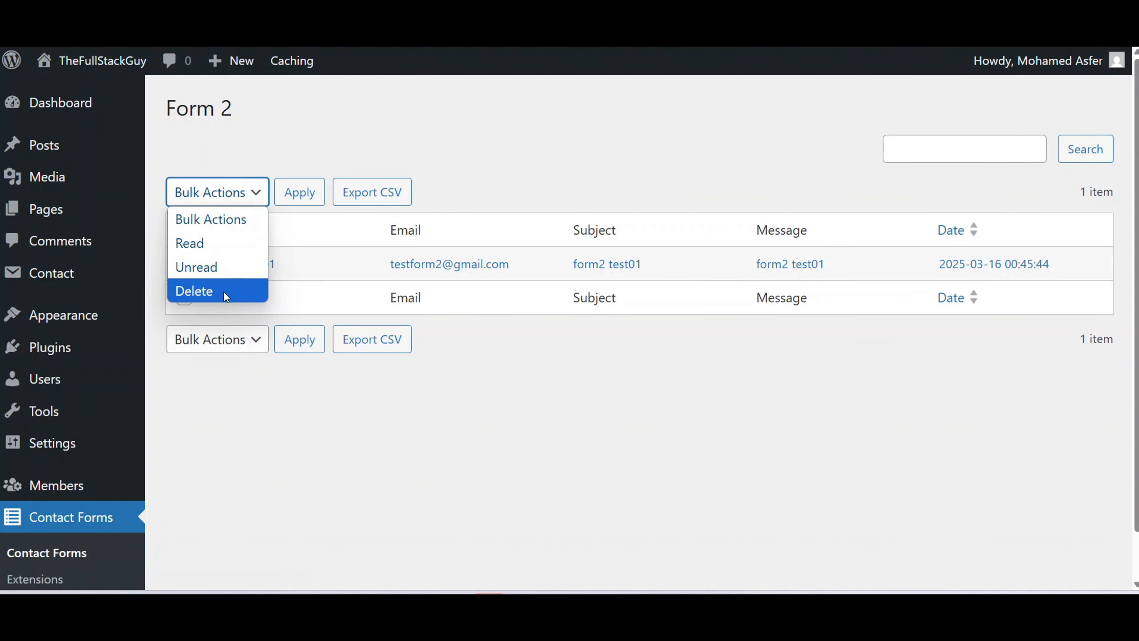
pyautogui.click(222, 292)
pyautogui.click(300, 192)
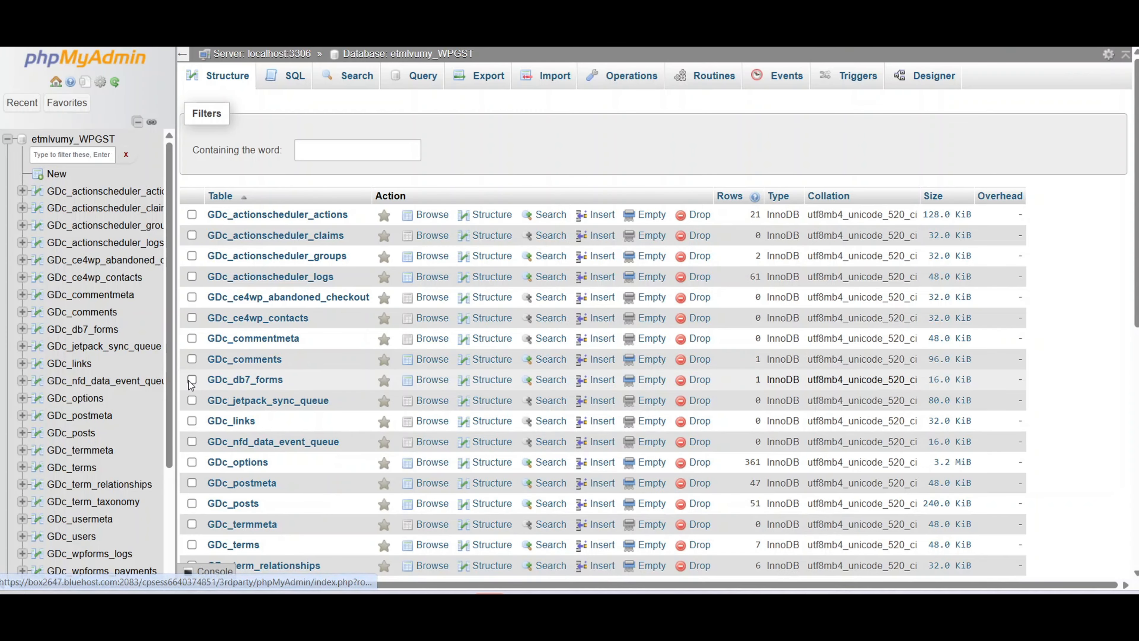
# Mark the GDc_db7_forms table and request DROP TABLE on it.
pyautogui.click(194, 385)
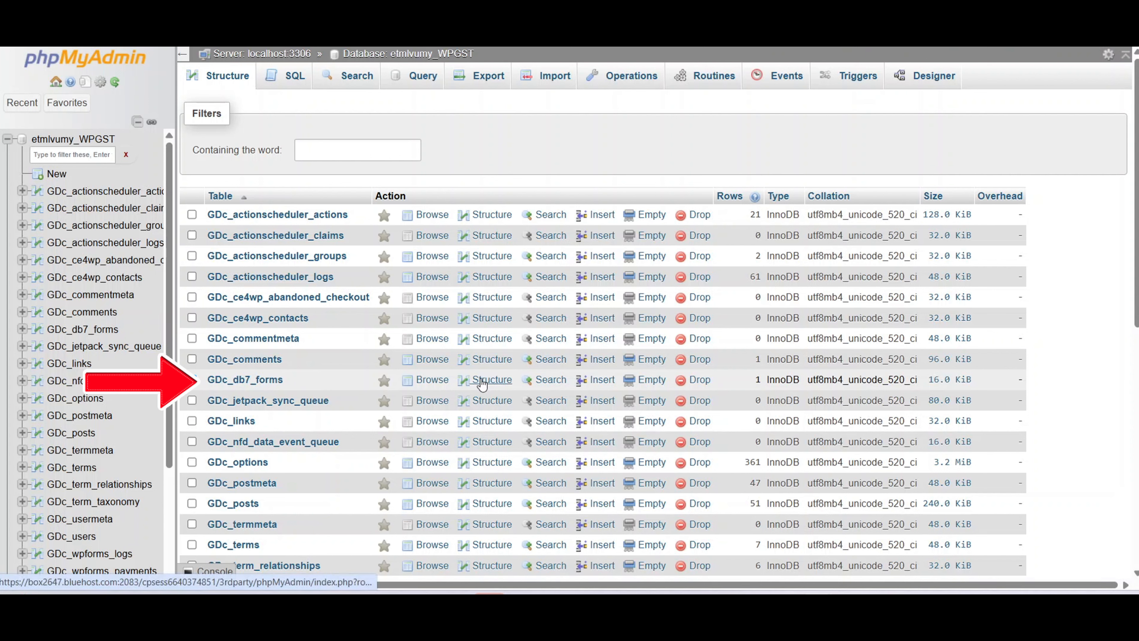
pyautogui.click(696, 381)
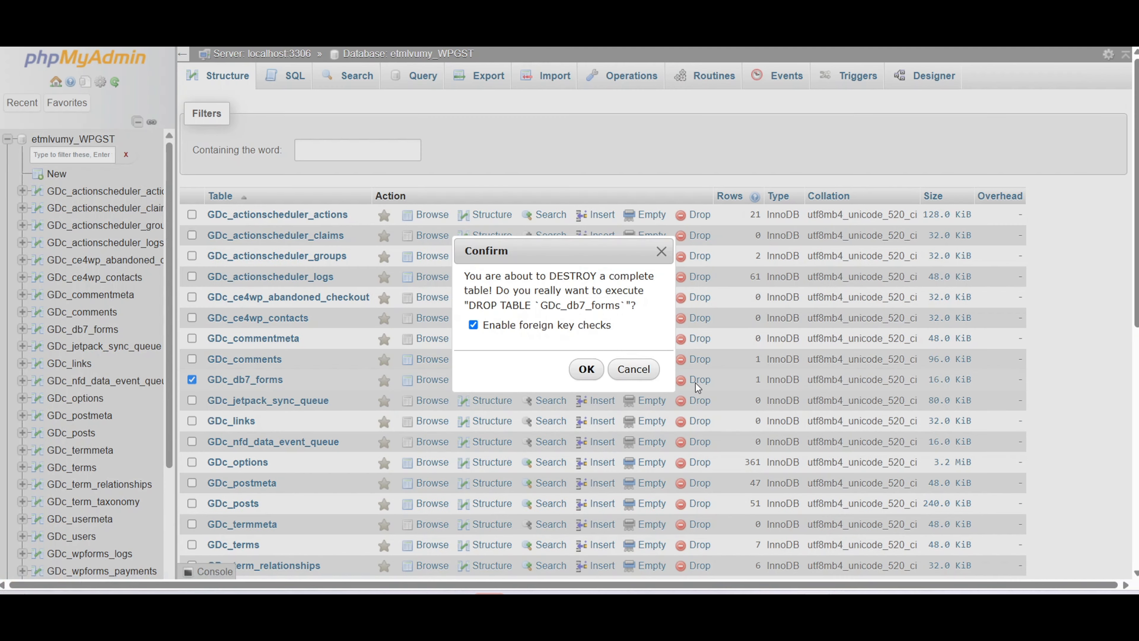